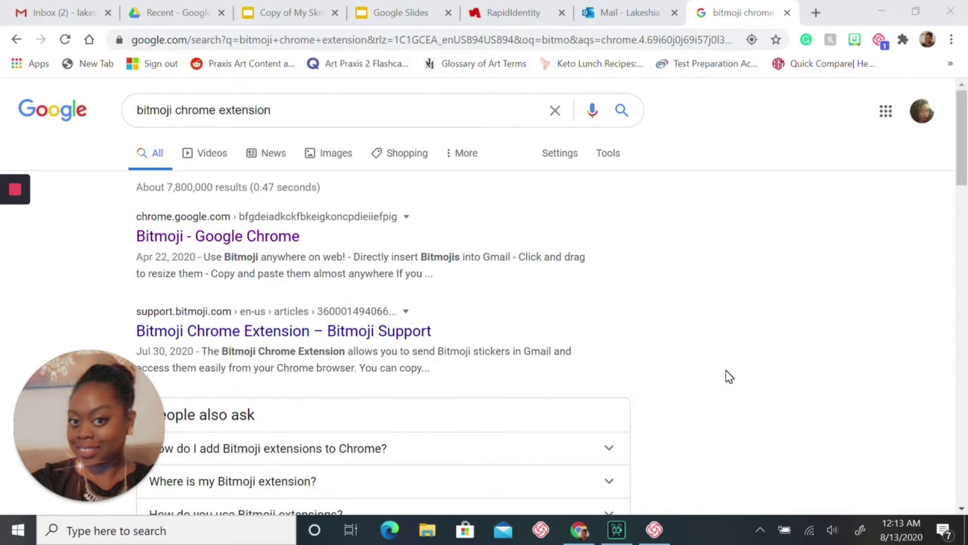
# Open the Bitmoji Chrome Web Store page from the 'bitmoji chrome extension' search results
pyautogui.moveTo(15, 222)
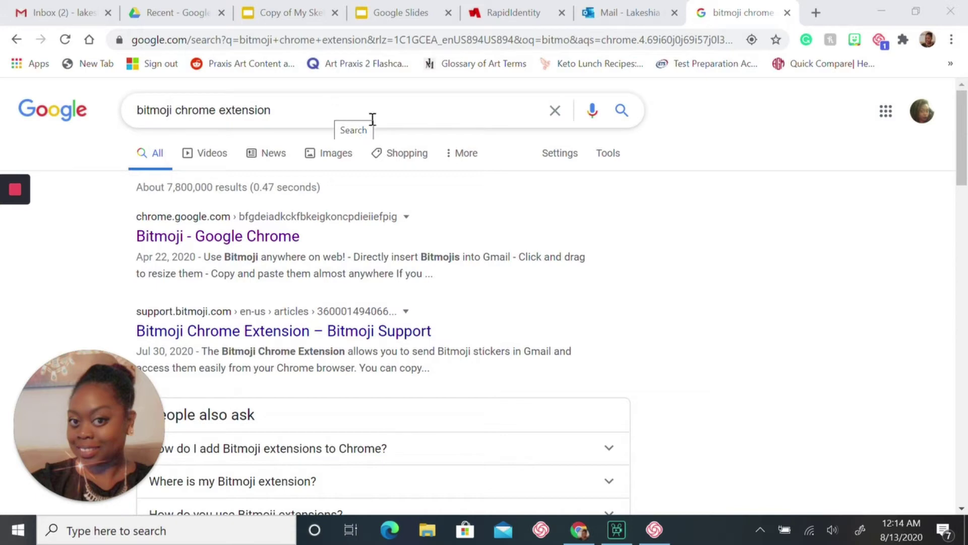
pyautogui.click(272, 242)
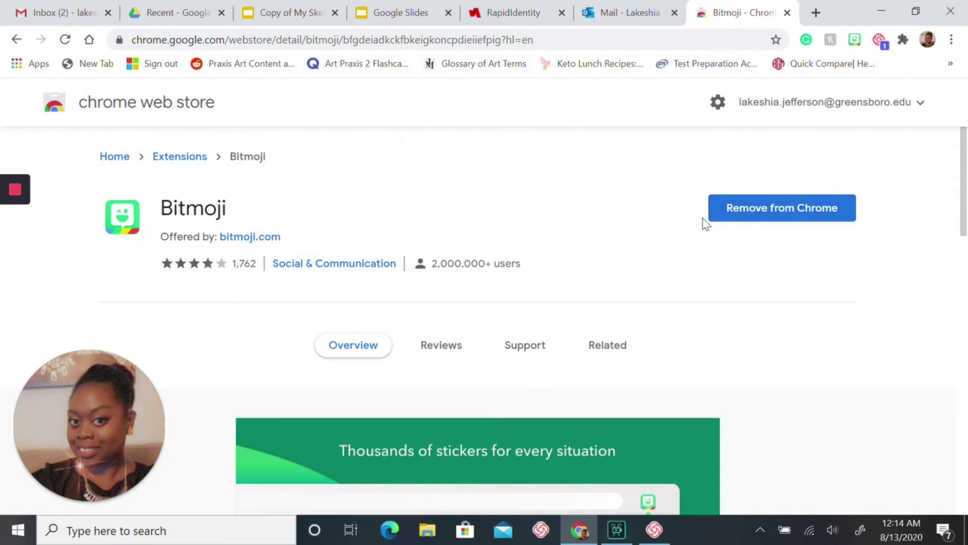
# Start Bitmoji setup from the extension's toolbar popup to reach the login page
pyautogui.click(856, 45)
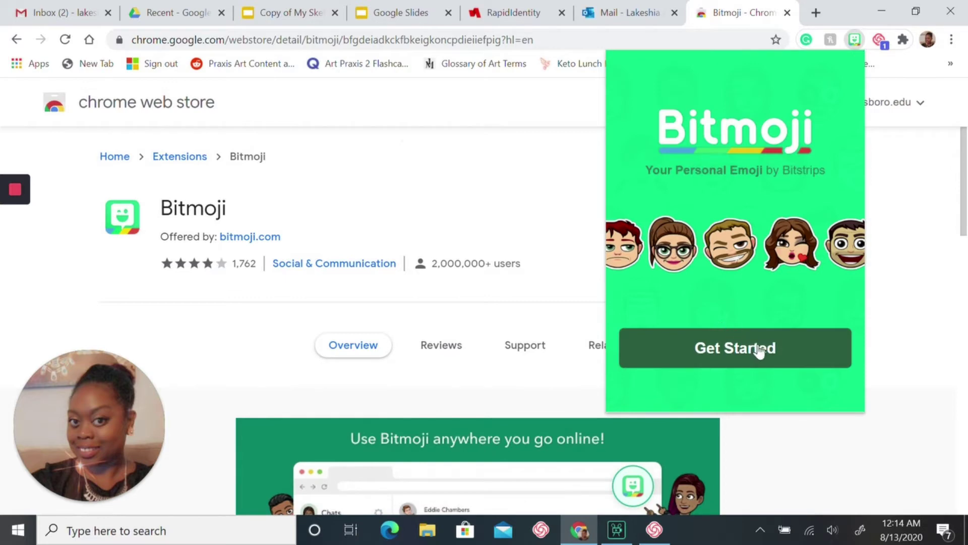
pyautogui.click(762, 353)
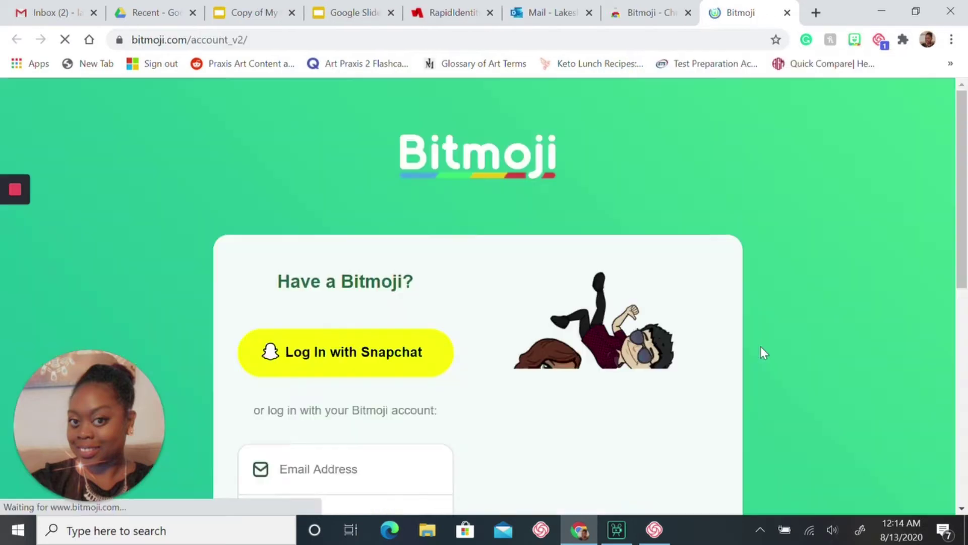
# Log in to Bitmoji by entering the account email and password
pyautogui.scroll(-4, 473, 200)
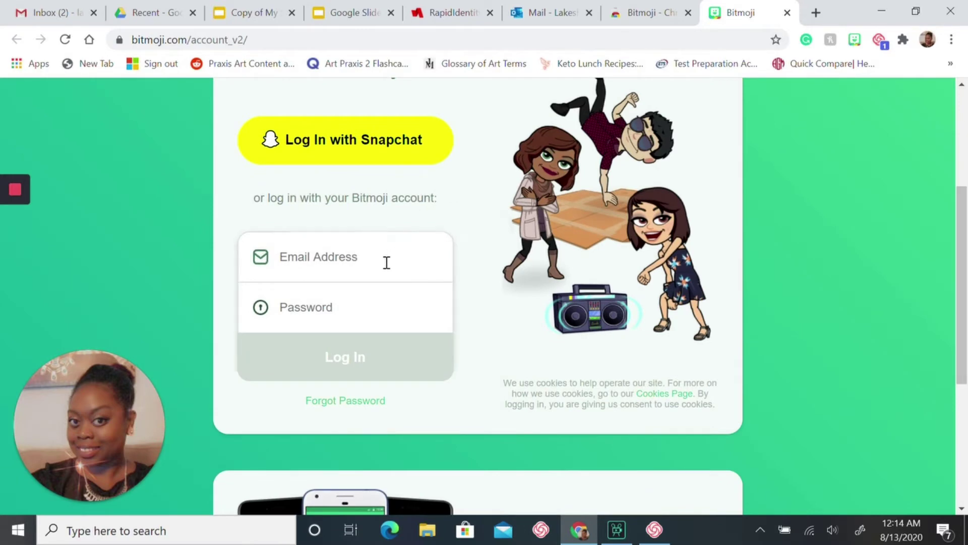
pyautogui.rightClick(386, 262)
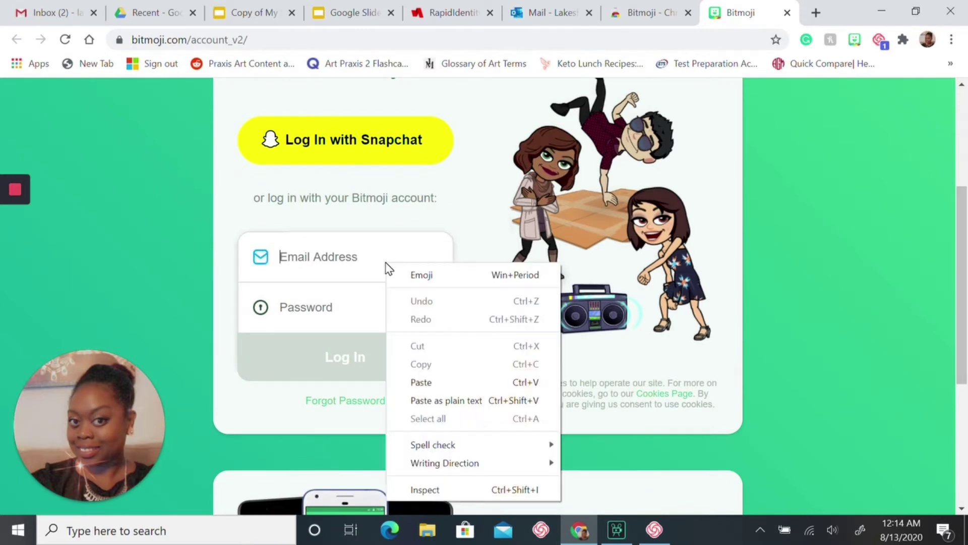
pyautogui.click(328, 256)
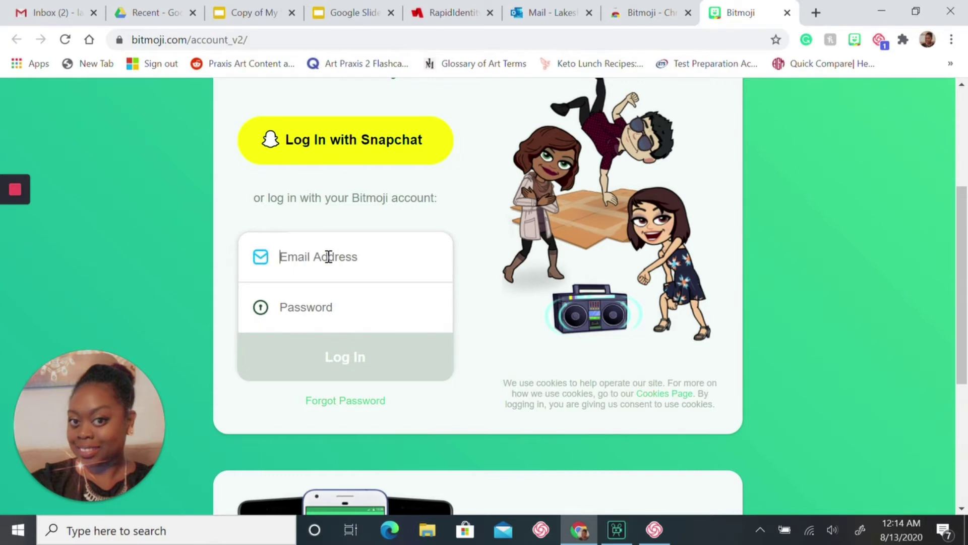
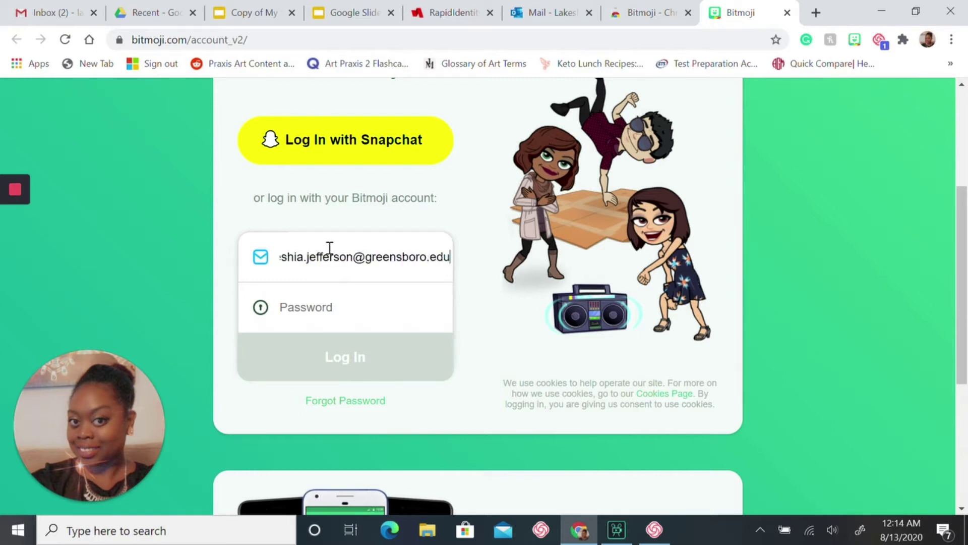
pyautogui.press('Tab')
pyautogui.write('****')
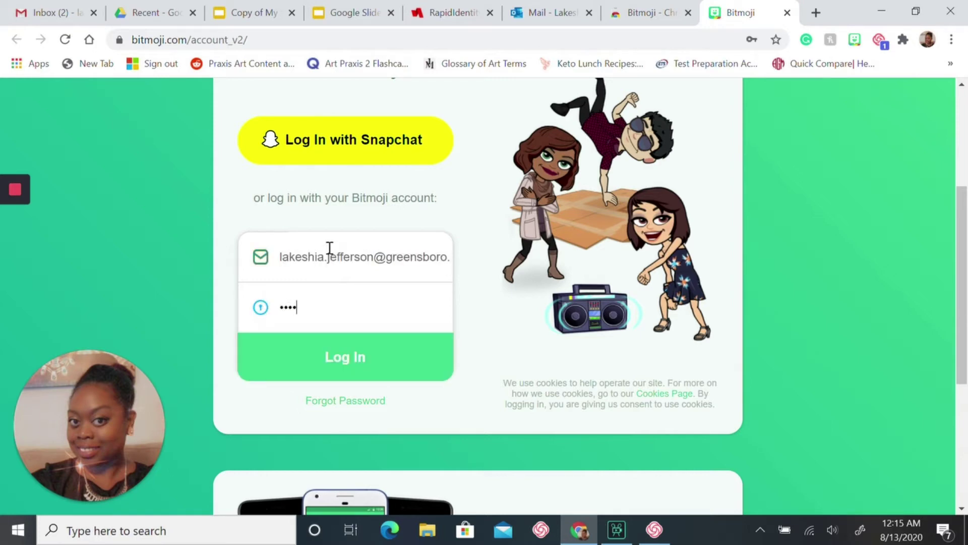
pyautogui.write('*****')
pyautogui.click(356, 358)
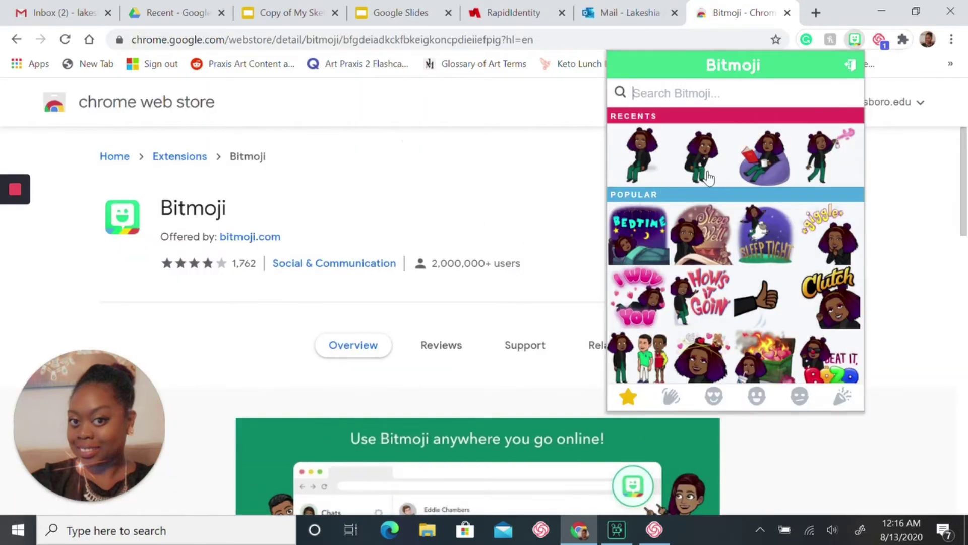
# Search Bitmoji stickers for 'sitting', then 'sit', then 'standing'
pyautogui.moveTo(15, 237)
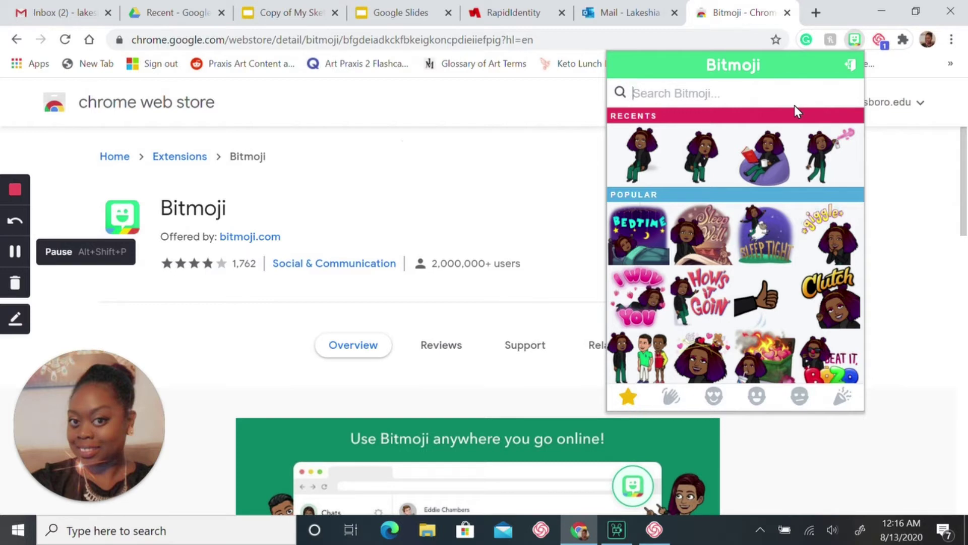
pyautogui.write('sitting')
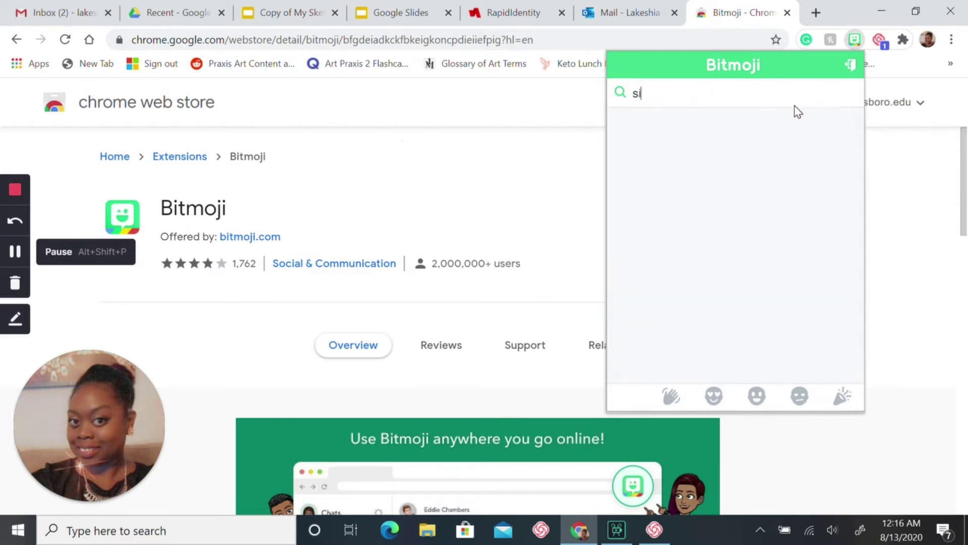
pyautogui.press('BackSpace')
pyautogui.press('BackSpace')
pyautogui.press('BackSpace')
pyautogui.press('BackSpace')
pyautogui.press('BackSpace')
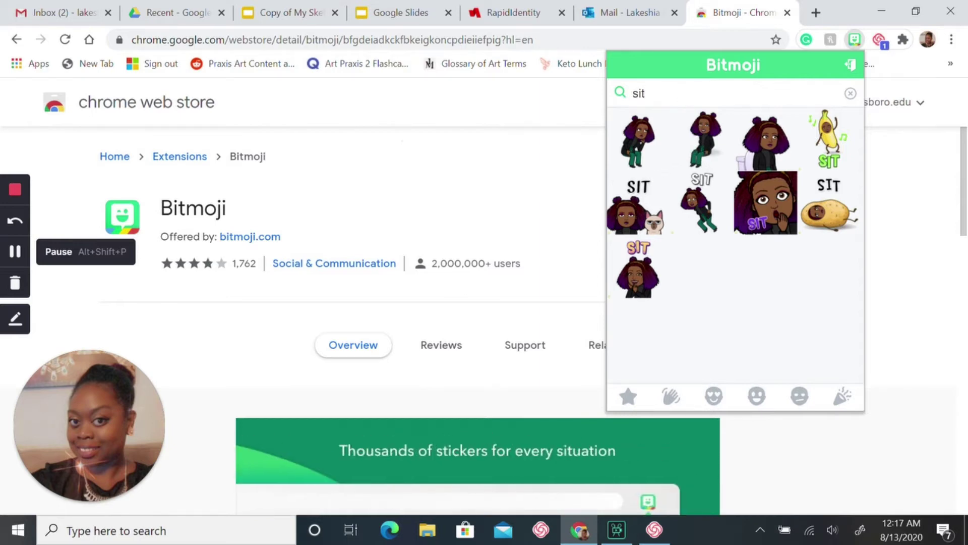
pyautogui.press('BackSpace')
pyautogui.press('BackSpace')
pyautogui.press('BackSpace')
pyautogui.write('stand')
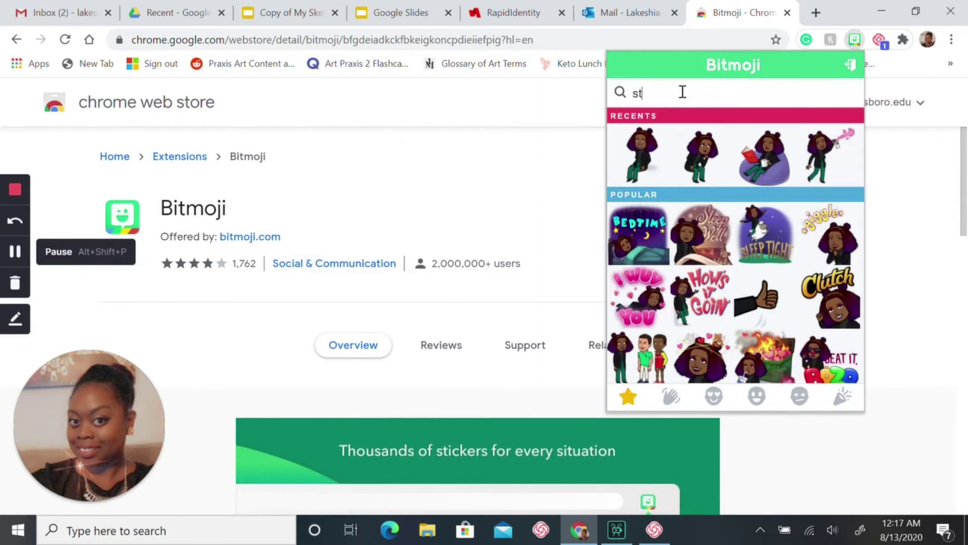
pyautogui.write('ing')
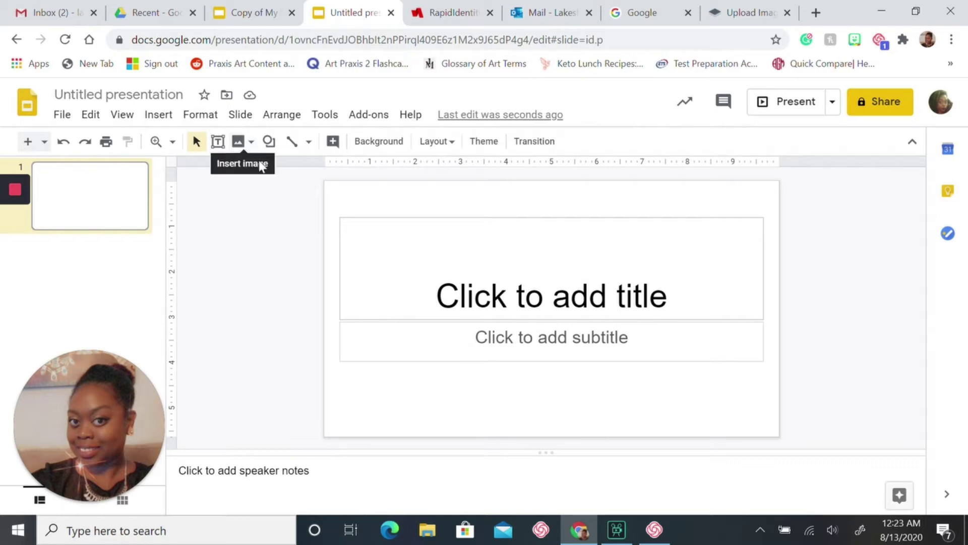
# Apply the Blank layout to slide 1 through the Slide menu
pyautogui.click(240, 115)
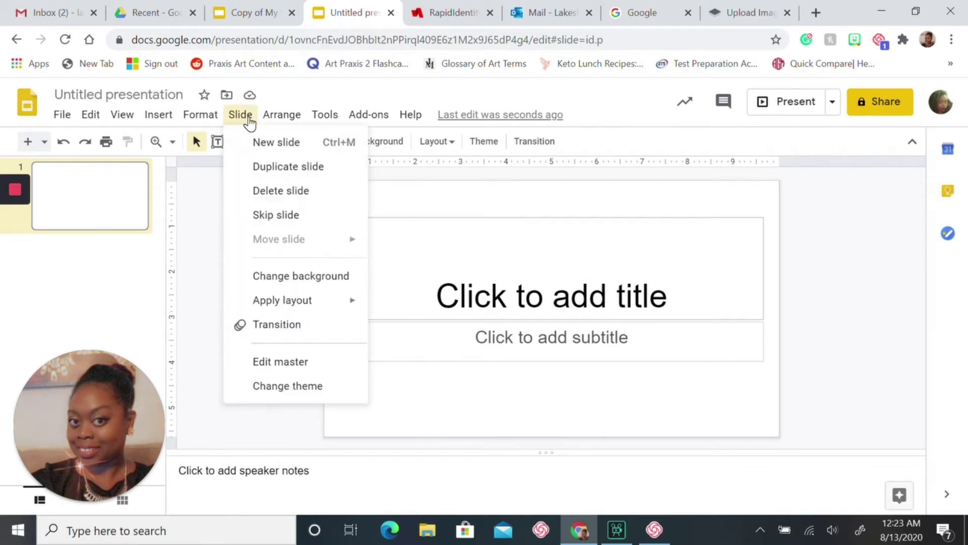
pyautogui.moveTo(318, 301)
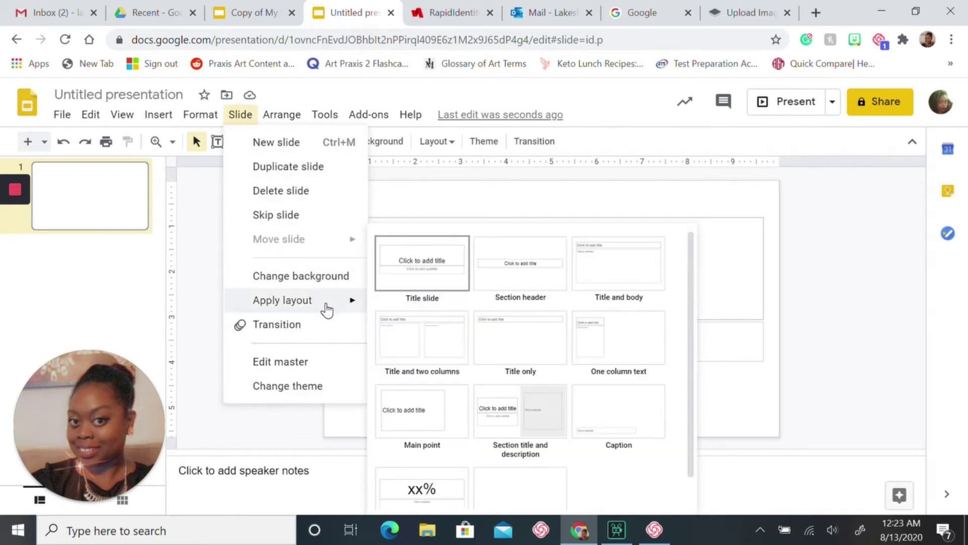
pyautogui.click(520, 487)
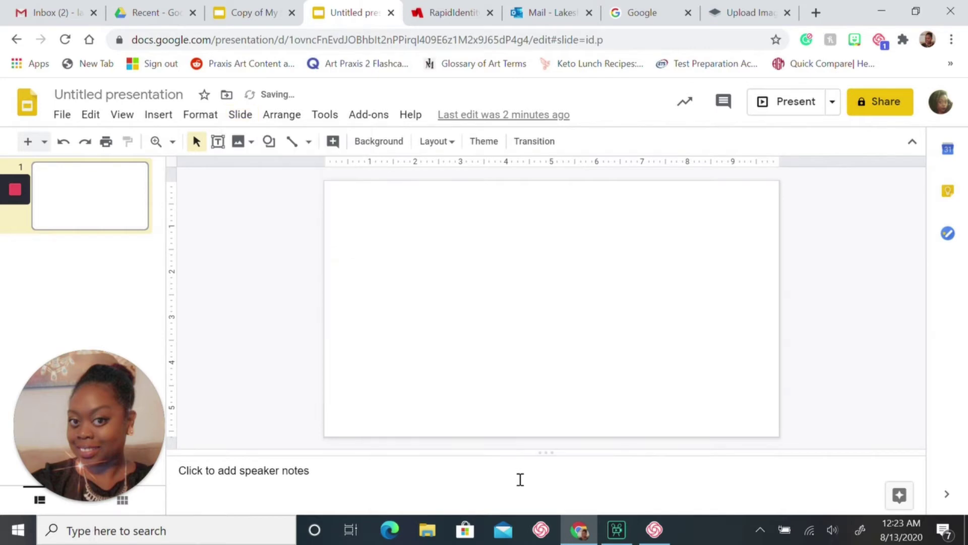
# Paste the seated Bitmoji onto slide 1 and move it to the right edge
pyautogui.rightClick(547, 253)
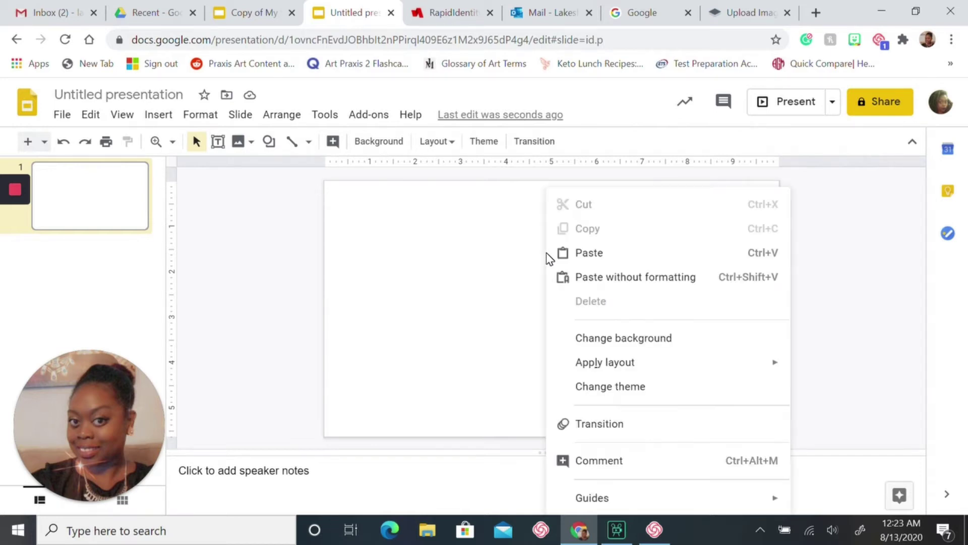
pyautogui.click(574, 254)
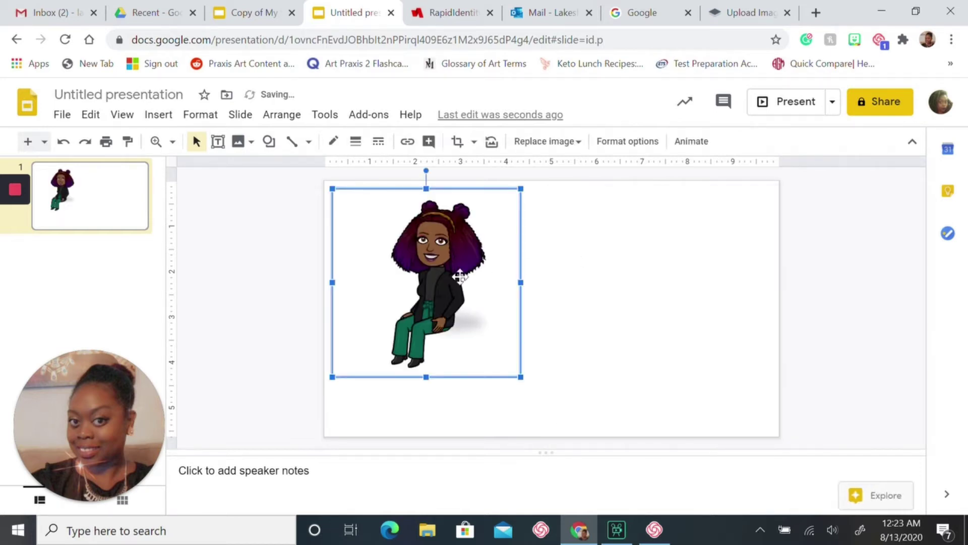
pyautogui.moveTo(450, 271); pyautogui.dragTo(705, 313)
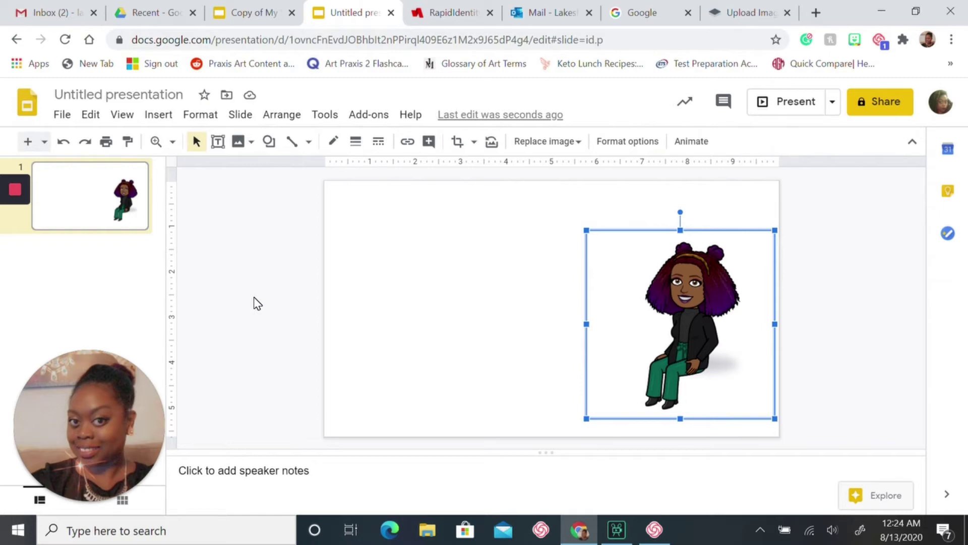
pyautogui.click(91, 242)
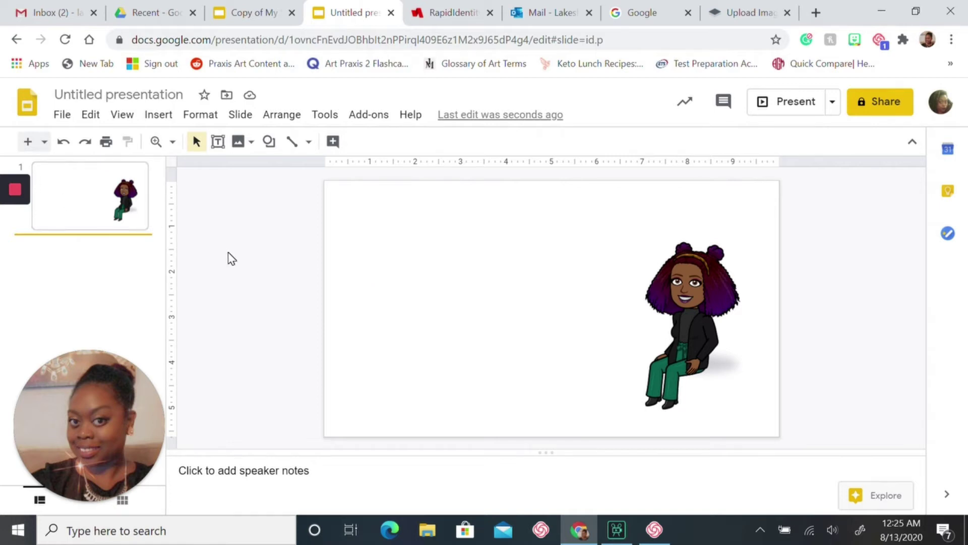
pyautogui.click(650, 13)
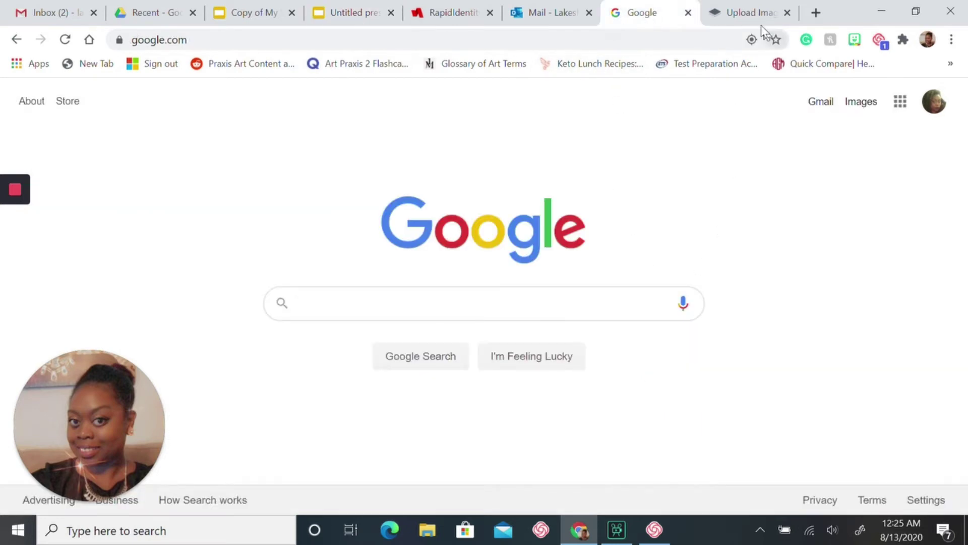
# Run a web image search for 'colorful wallpaper' through Insert > Image
pyautogui.click(337, 9)
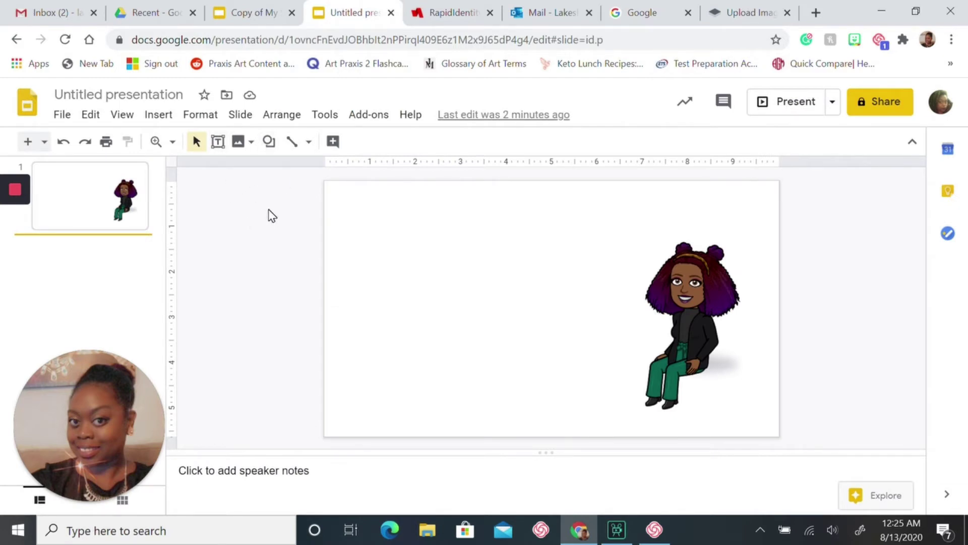
pyautogui.click(159, 116)
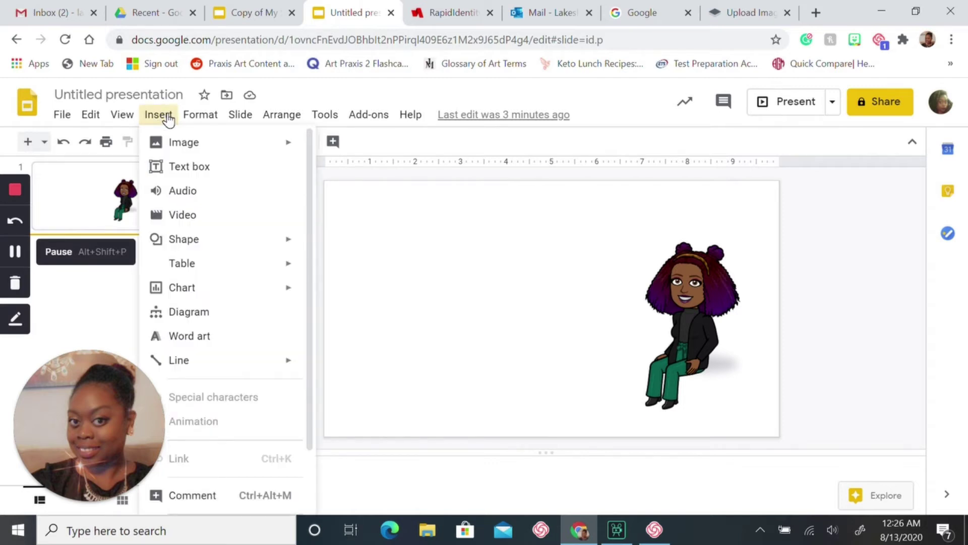
pyautogui.moveTo(181, 147)
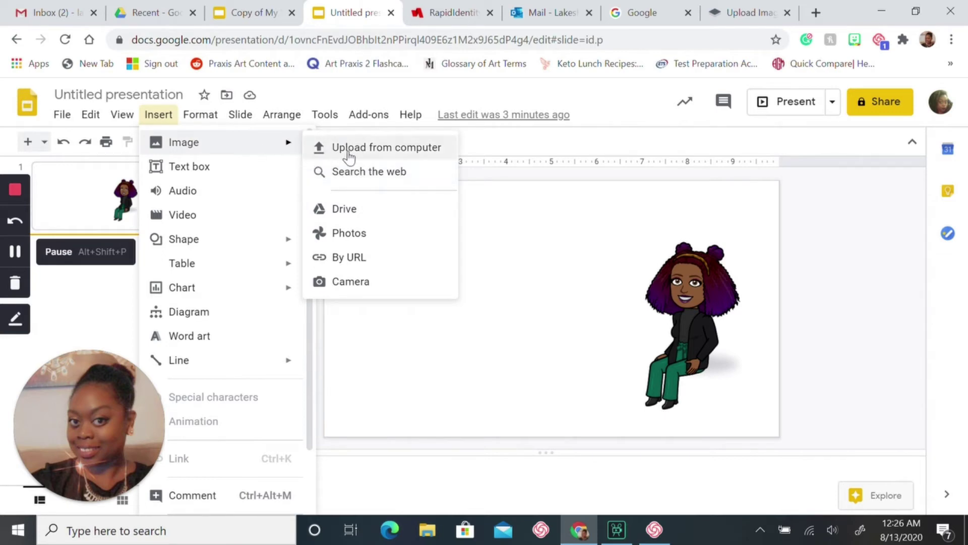
pyautogui.click(371, 177)
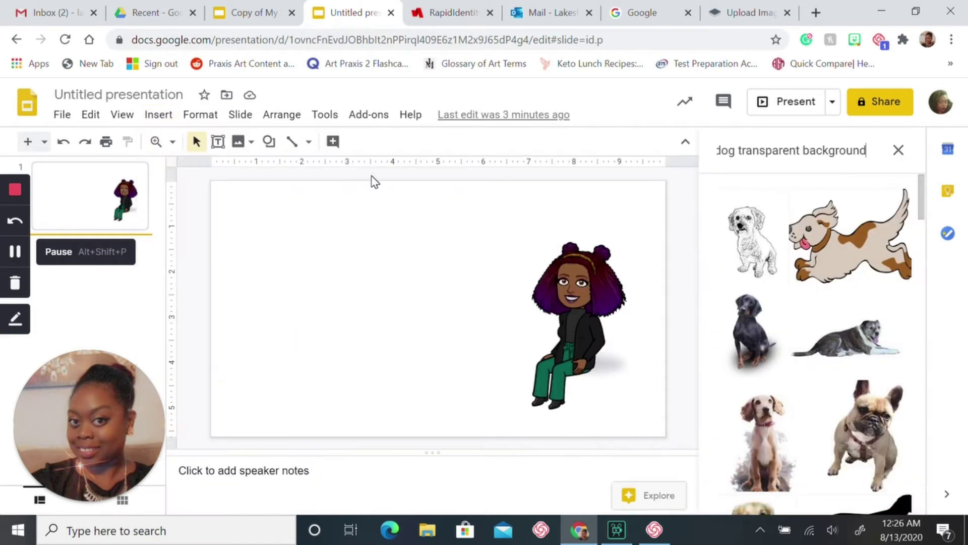
pyautogui.click(823, 148)
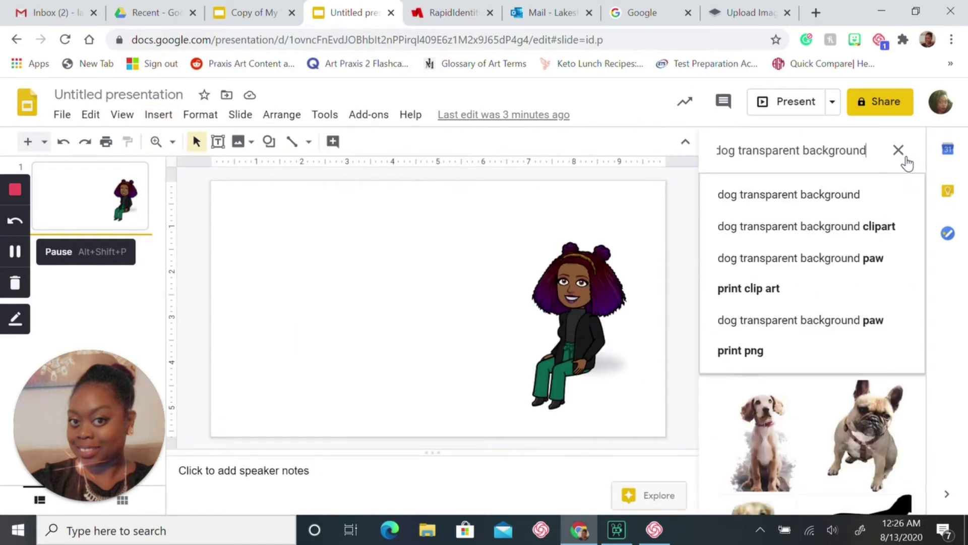
pyautogui.click(899, 151)
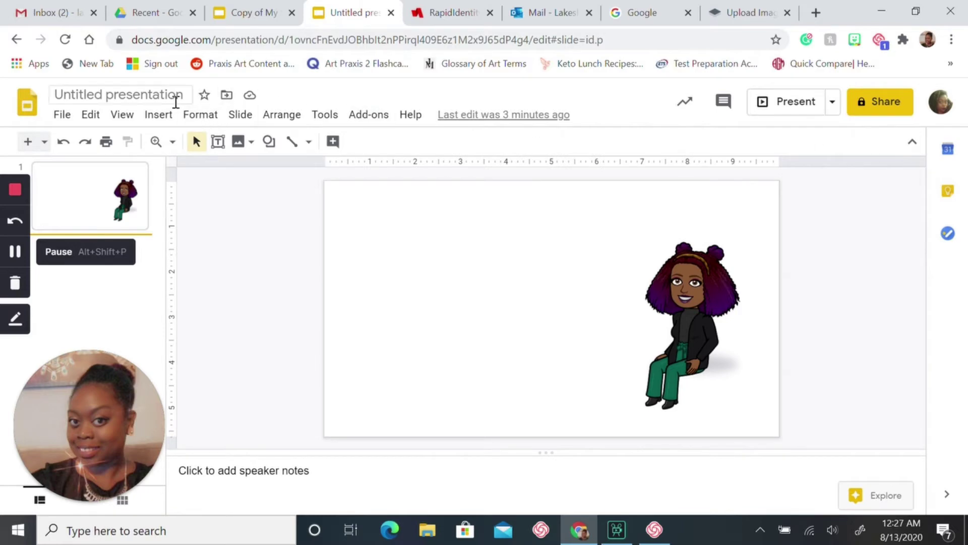
pyautogui.click(171, 119)
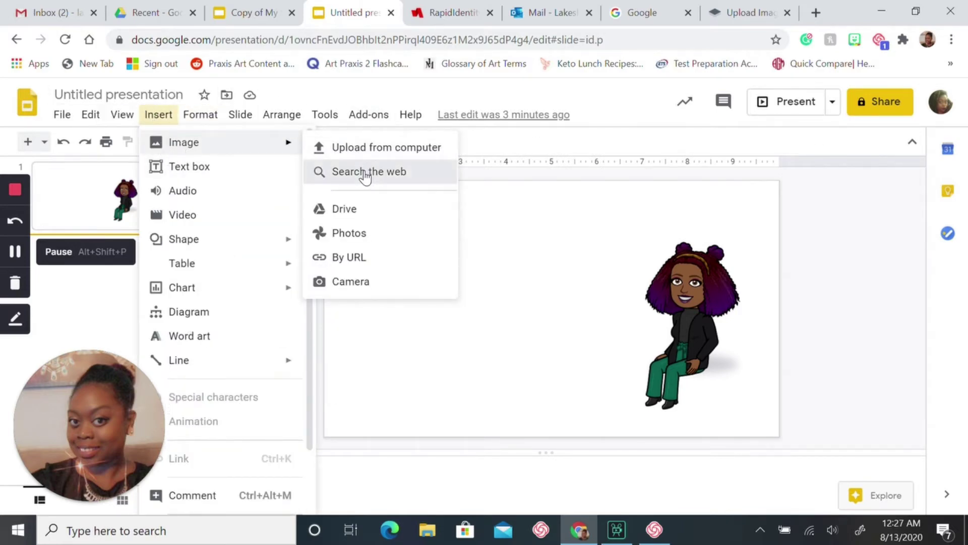
pyautogui.click(363, 171)
pyautogui.press('BackSpace')
pyautogui.press('BackSpace')
pyautogui.press('BackSpace')
pyautogui.press('BackSpace')
pyautogui.press('BackSpace')
pyautogui.press('BackSpace')
pyautogui.press('BackSpace')
pyautogui.press('BackSpace')
pyautogui.press('BackSpace')
pyautogui.press('BackSpace')
pyautogui.press('BackSpace')
pyautogui.press('BackSpace')
pyautogui.press('BackSpace')
pyautogui.press('BackSpace')
pyautogui.press('BackSpace')
pyautogui.press('BackSpace')
pyautogui.press('BackSpace')
pyautogui.press('BackSpace')
pyautogui.press('BackSpace')
pyautogui.press('BackSpace')
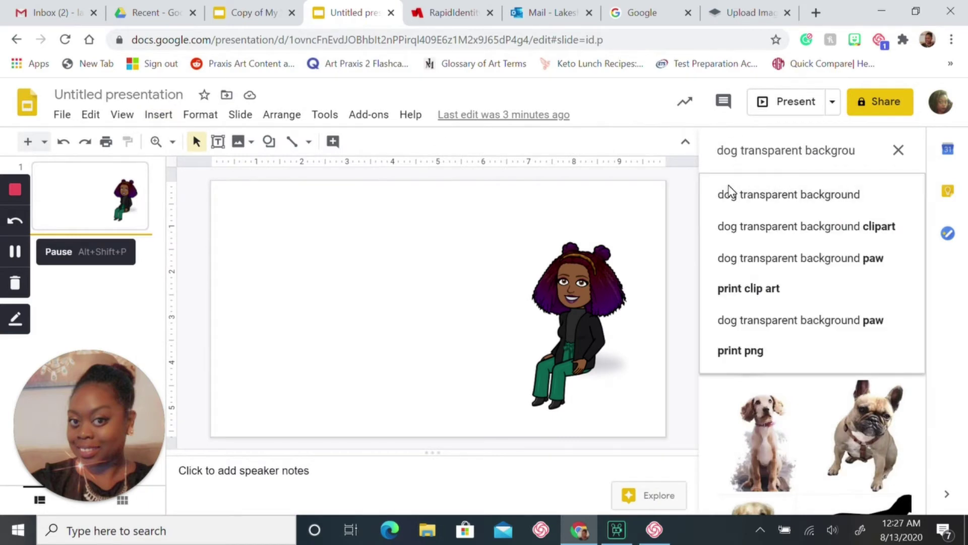
pyautogui.press('BackSpace')
pyautogui.press('BackSpace')
pyautogui.press('BackSpace')
pyautogui.press('BackSpace')
pyautogui.press('BackSpace')
pyautogui.press('BackSpace')
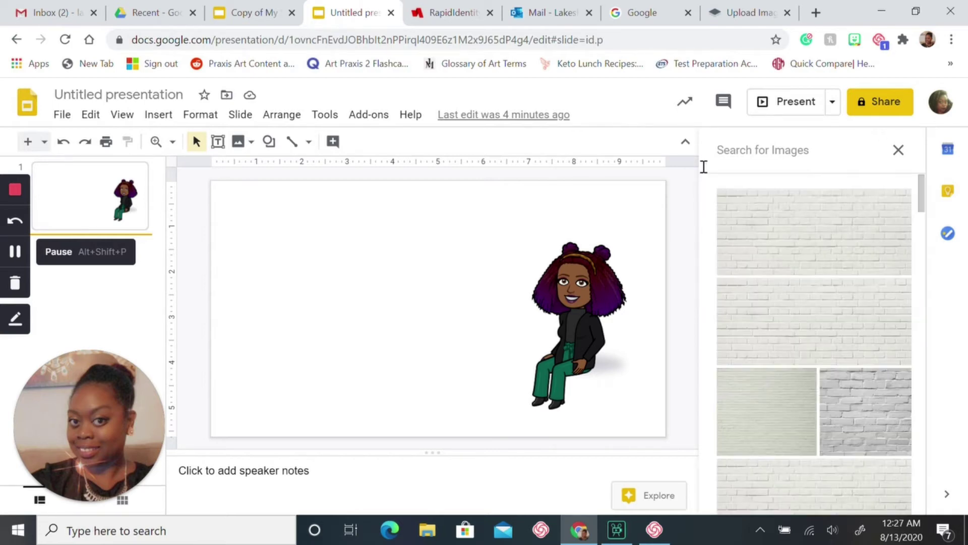
pyautogui.write('color')
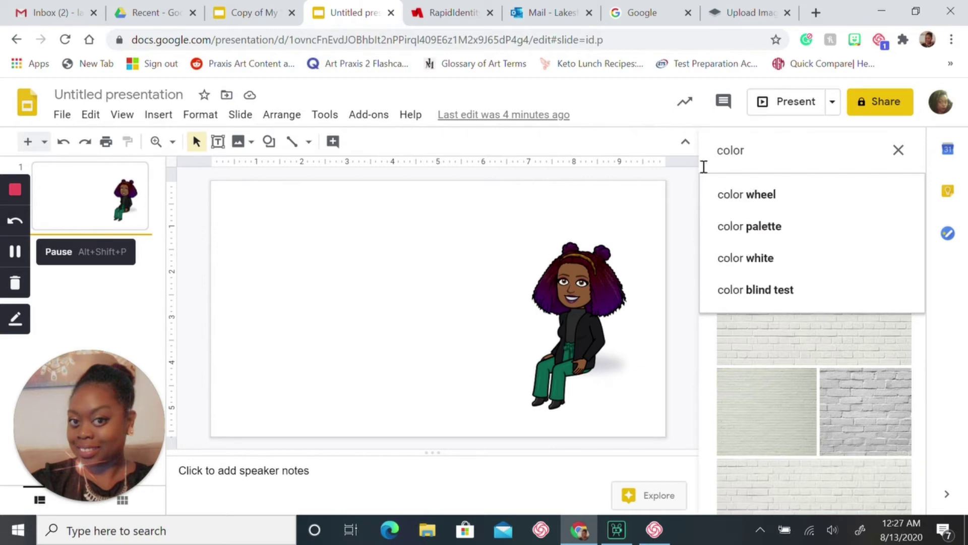
pyautogui.write('fu')
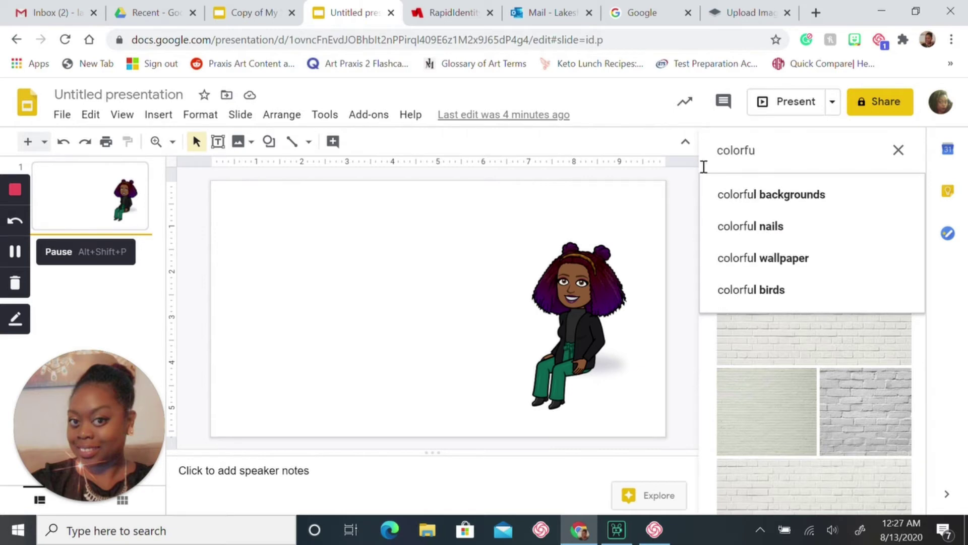
pyautogui.write('l wallpaper')
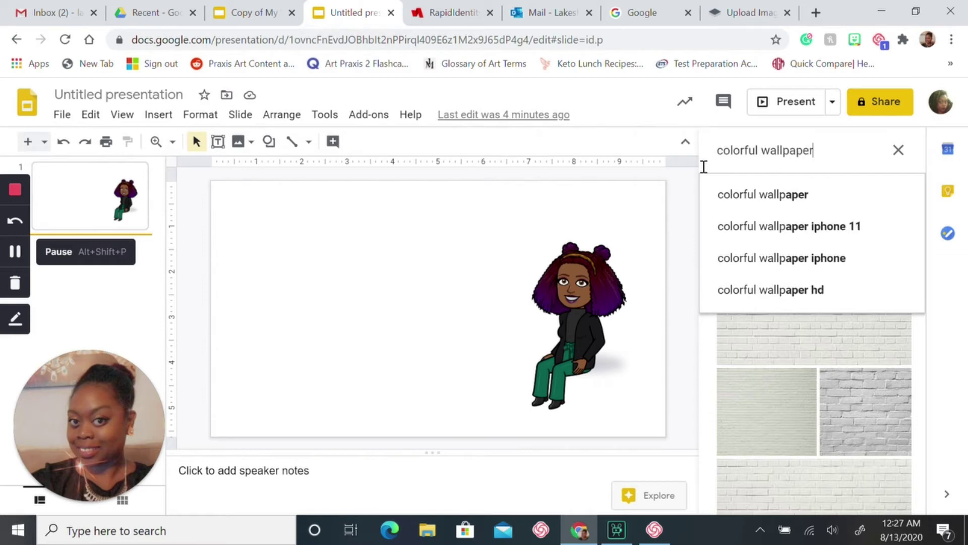
pyautogui.press('Return')
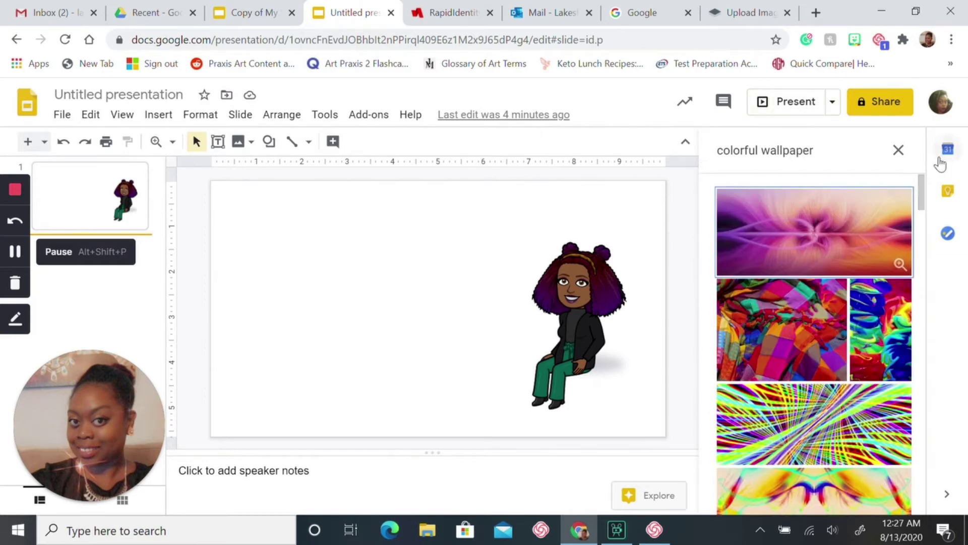
# Insert the rainbow-striped wallpaper result onto the slide
pyautogui.rightClick(932, 226)
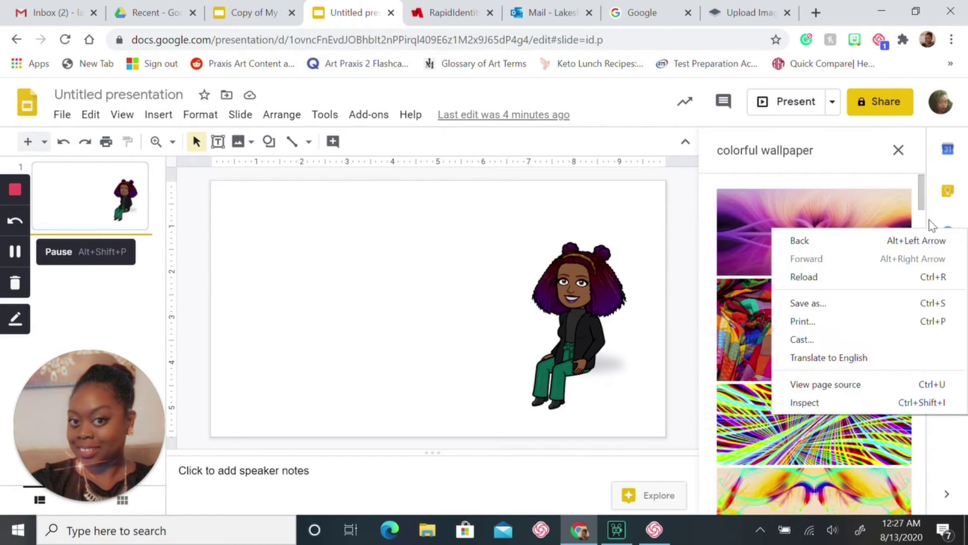
pyautogui.click(921, 204)
pyautogui.moveTo(922, 204); pyautogui.dragTo(917, 435)
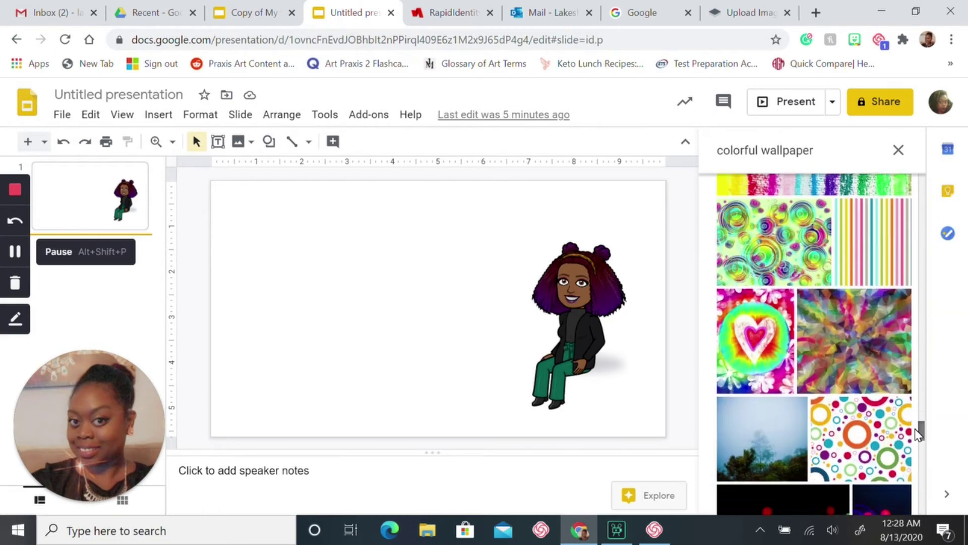
pyautogui.click(879, 248)
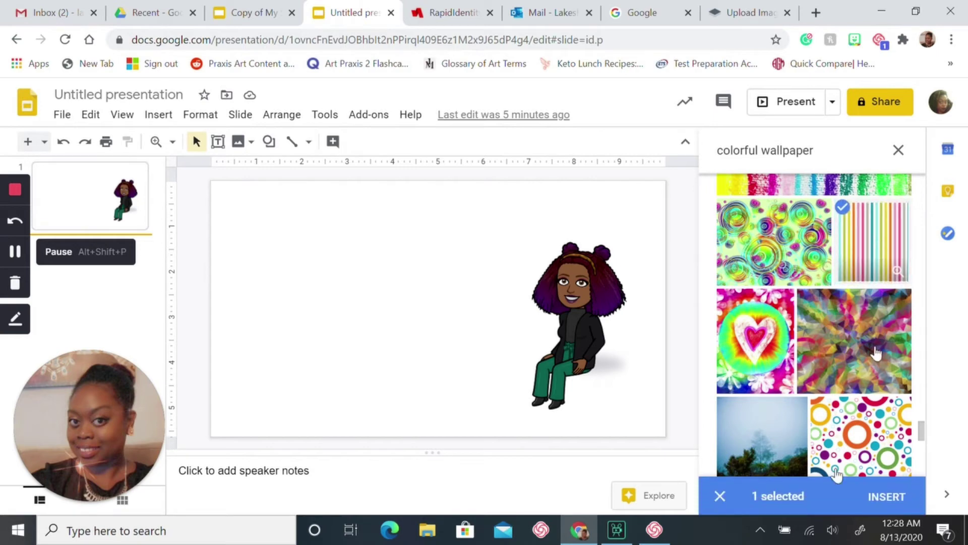
pyautogui.click(887, 497)
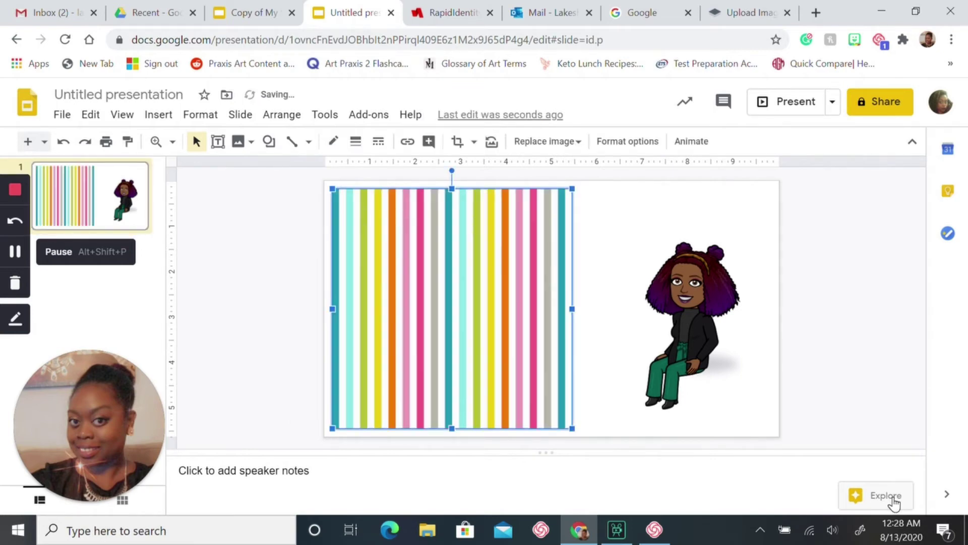
# Resize the striped wallpaper to span the full slide width across the top half
pyautogui.moveTo(538, 324); pyautogui.dragTo(771, 257)
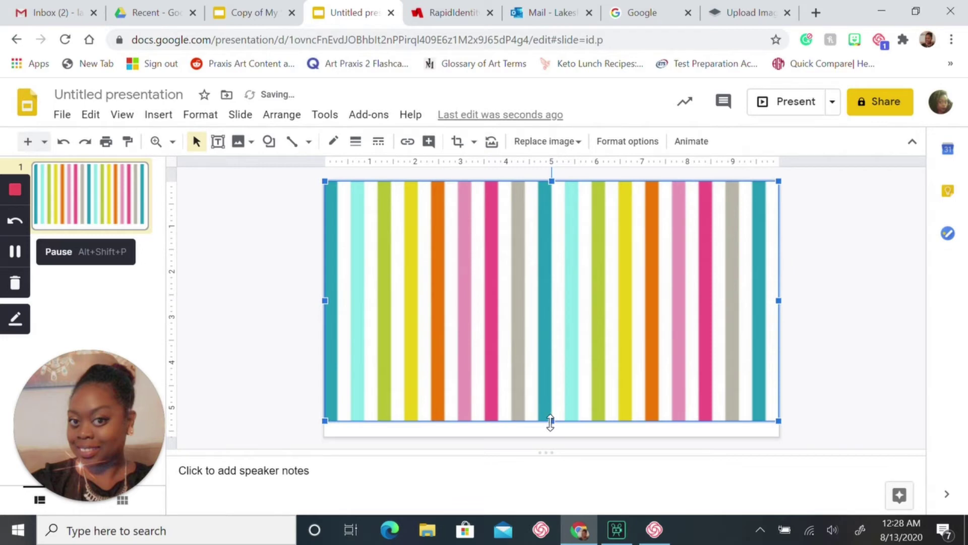
pyautogui.moveTo(551, 420); pyautogui.dragTo(561, 300)
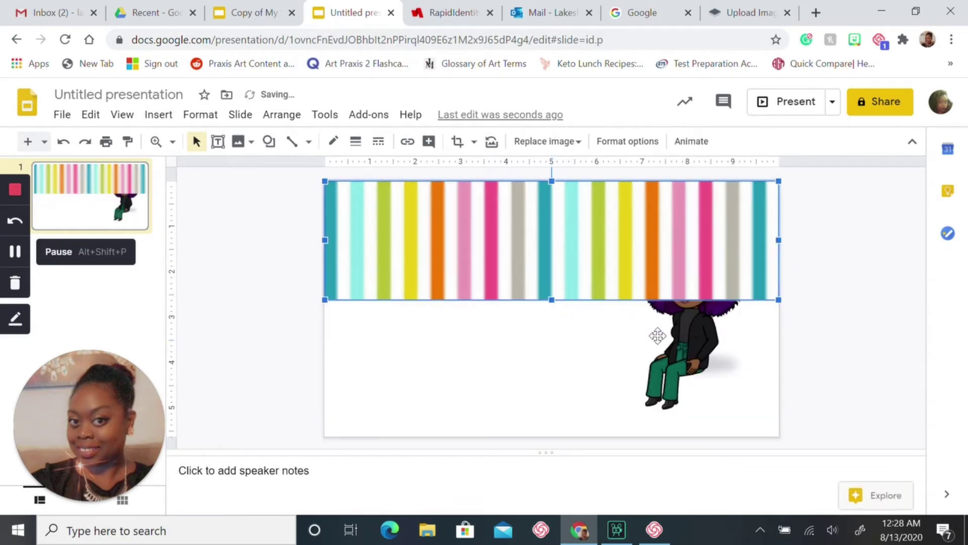
pyautogui.click(694, 346)
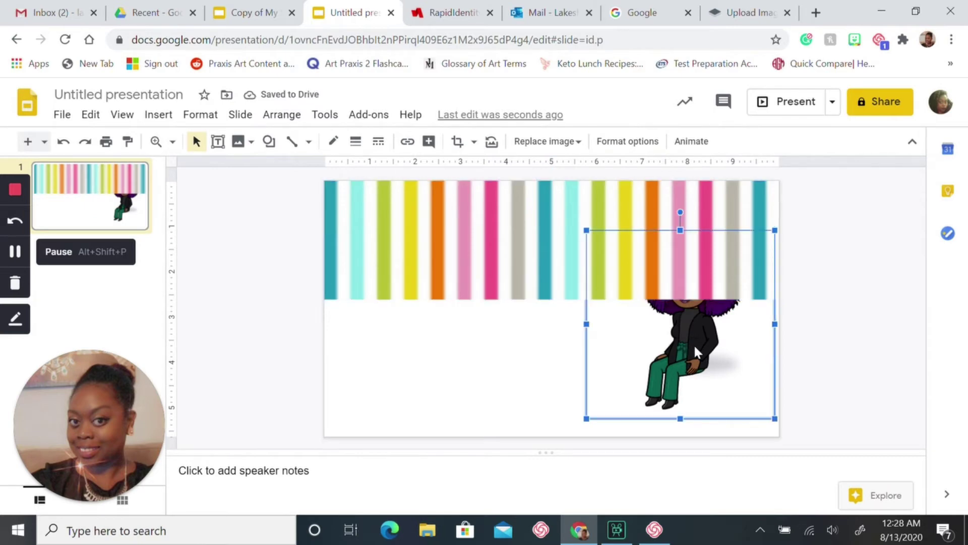
# Bring the seated Bitmoji to the front, above the striped wallpaper
pyautogui.rightClick(694, 345)
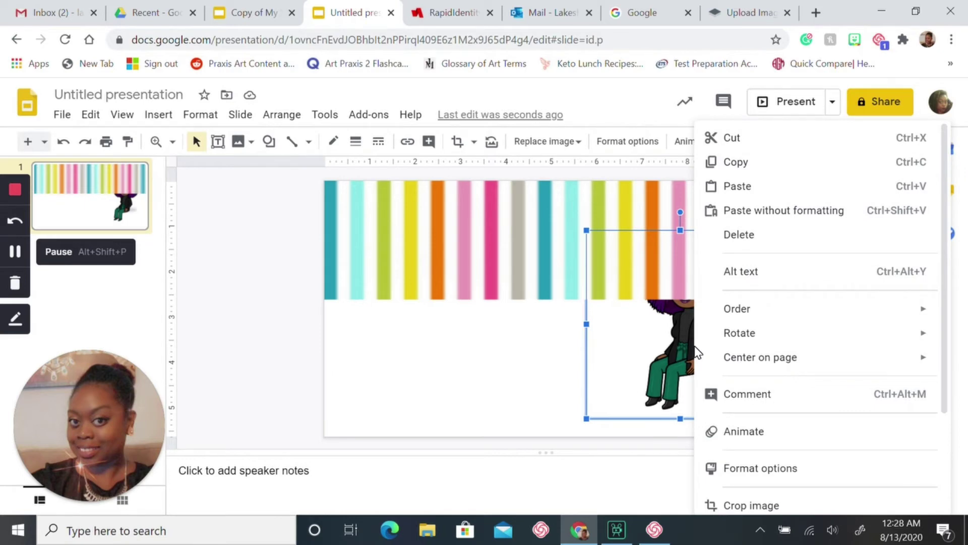
pyautogui.moveTo(721, 335)
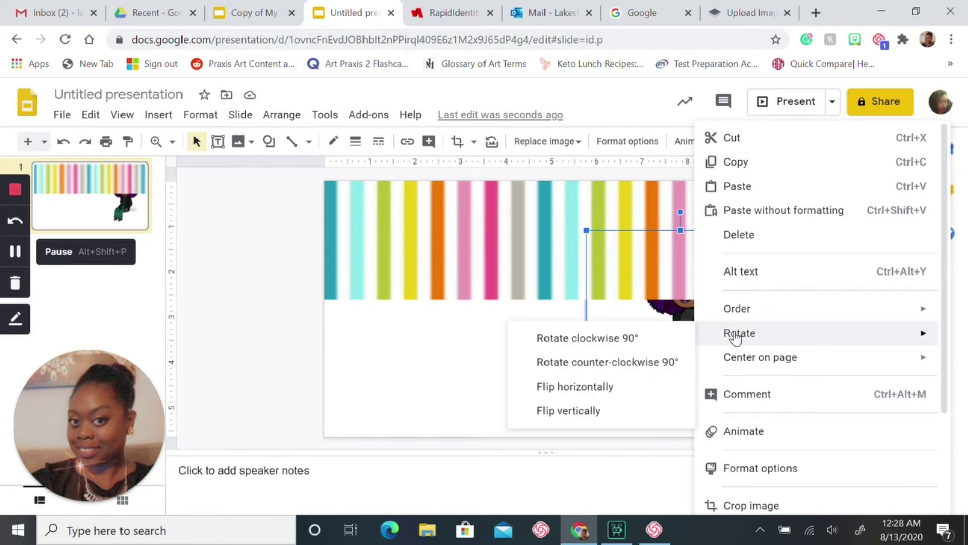
pyautogui.moveTo(747, 312)
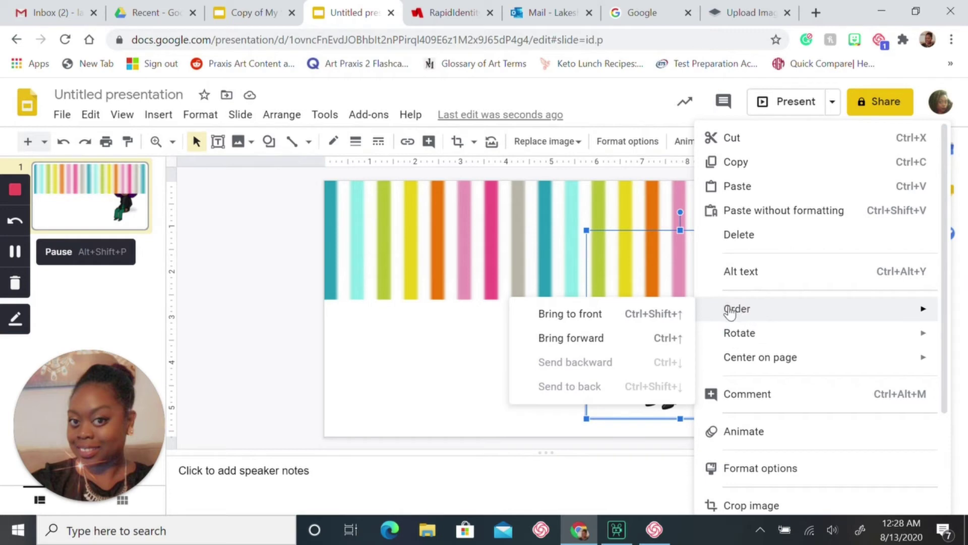
pyautogui.click(630, 318)
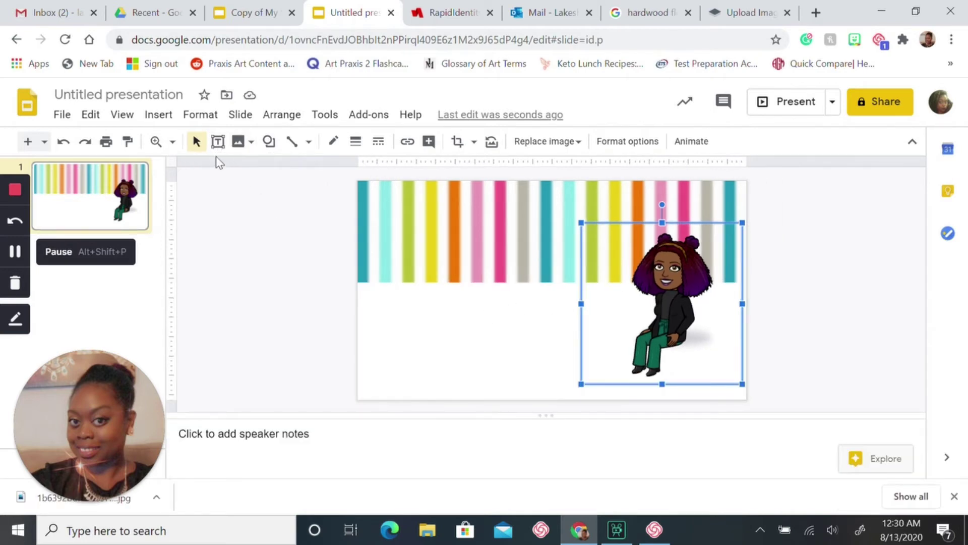
# Search web images for 'hardwood flooring' and insert the dark wood plank image
pyautogui.click(161, 115)
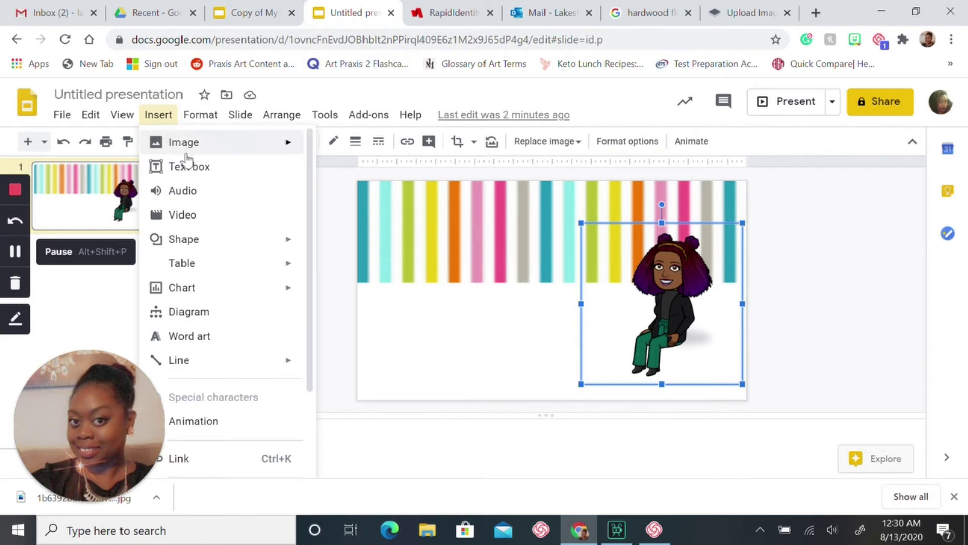
pyautogui.moveTo(215, 143)
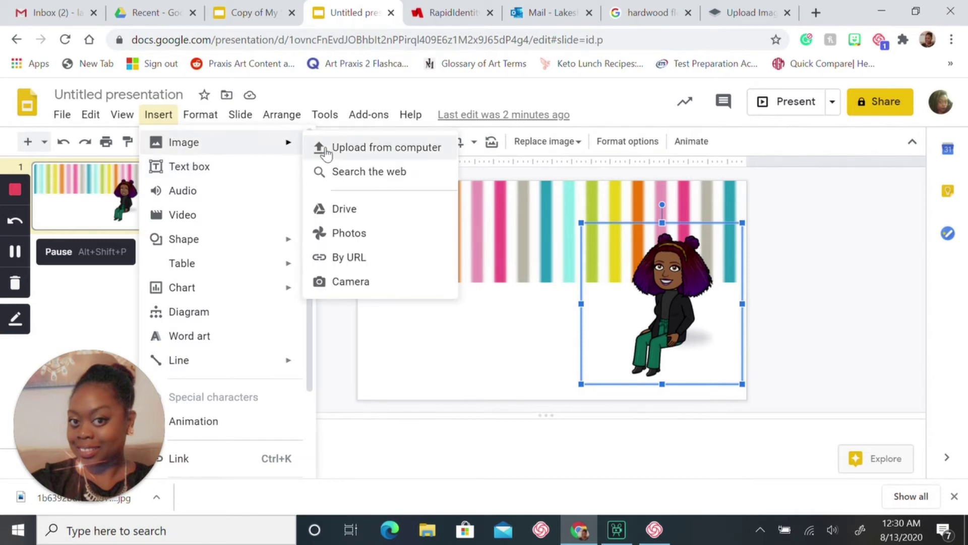
pyautogui.click(357, 172)
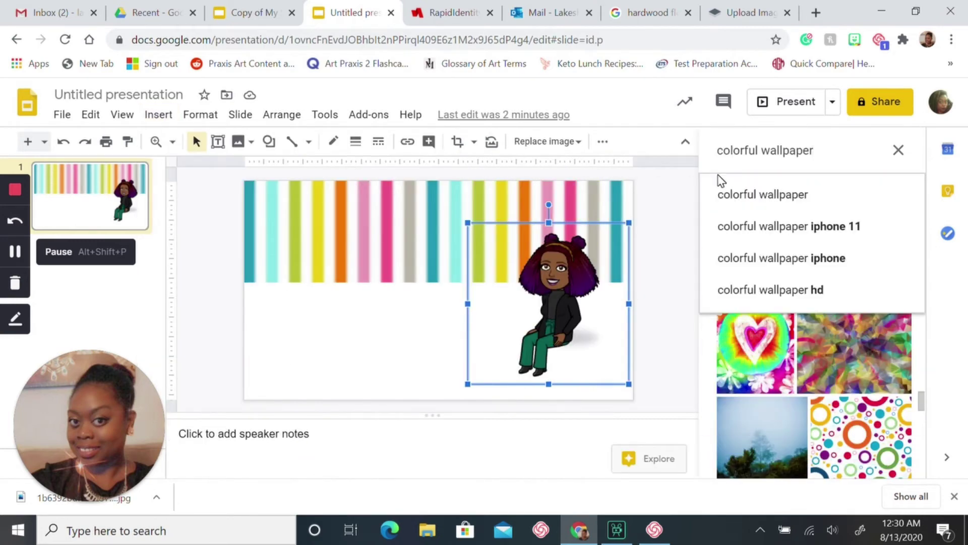
pyautogui.click(900, 152)
pyautogui.press('BackSpace')
pyautogui.press('BackSpace')
pyautogui.press('BackSpace')
pyautogui.press('BackSpace')
pyautogui.press('BackSpace')
pyautogui.press('BackSpace')
pyautogui.press('BackSpace')
pyautogui.press('BackSpace')
pyautogui.press('BackSpace')
pyautogui.press('BackSpace')
pyautogui.press('BackSpace')
pyautogui.press('BackSpace')
pyautogui.press('BackSpace')
pyautogui.press('BackSpace')
pyautogui.press('BackSpace')
pyautogui.press('BackSpace')
pyautogui.press('BackSpace')
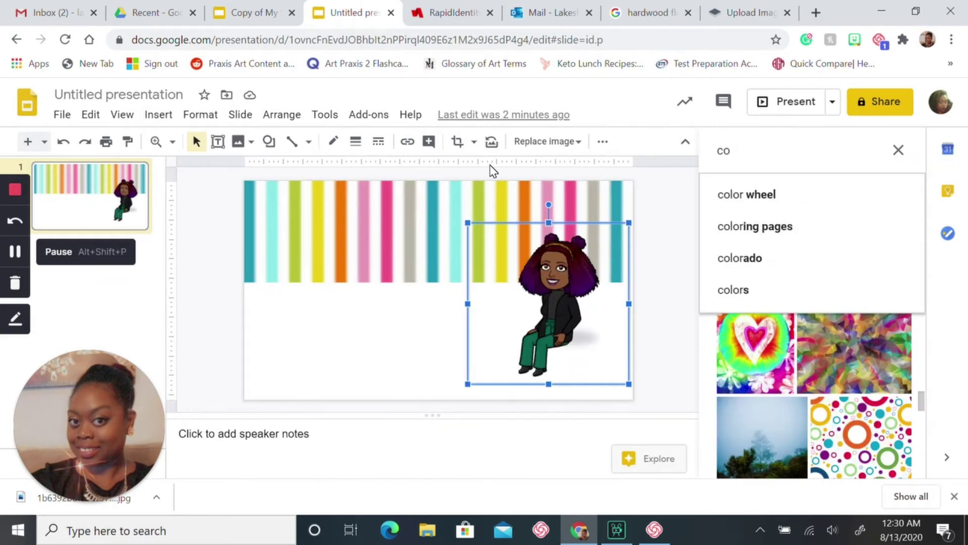
pyautogui.write('har')
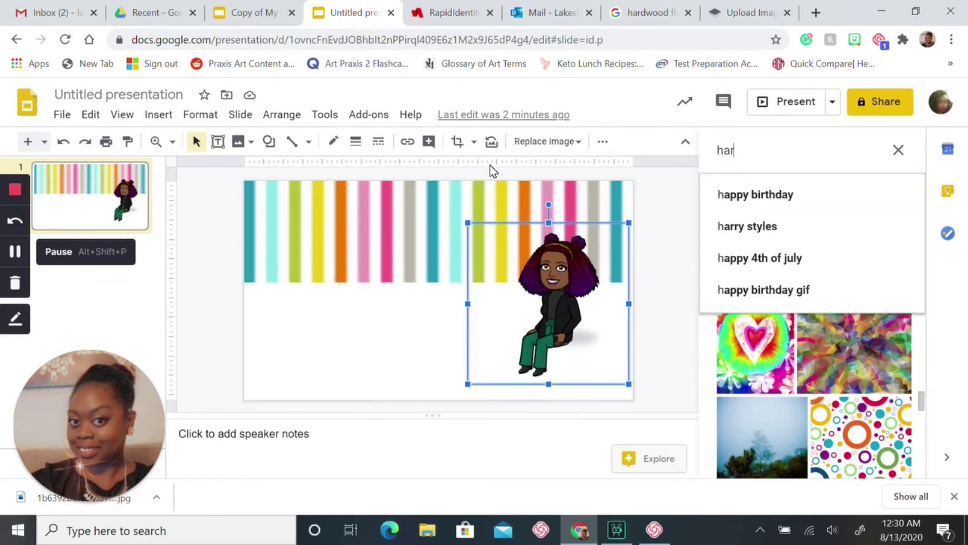
pyautogui.write('dw')
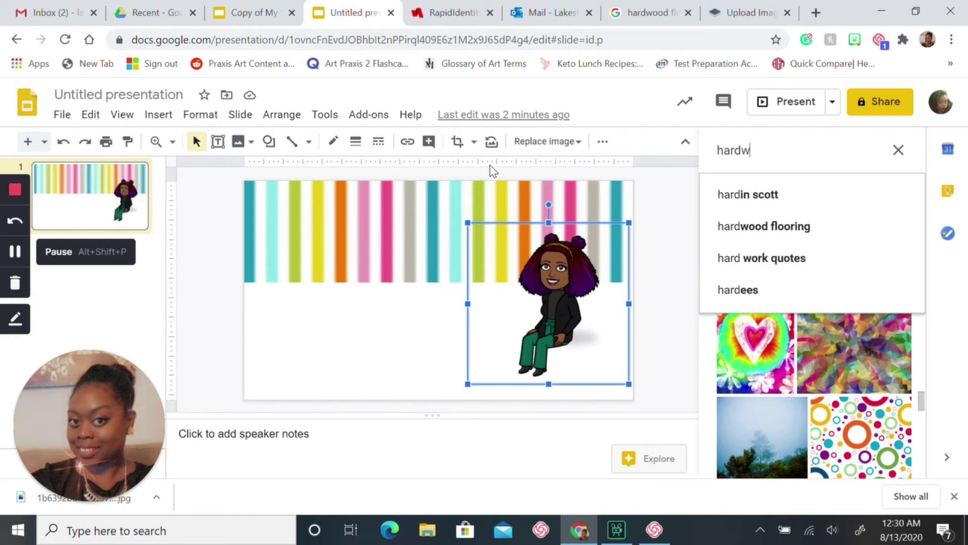
pyautogui.write('ood')
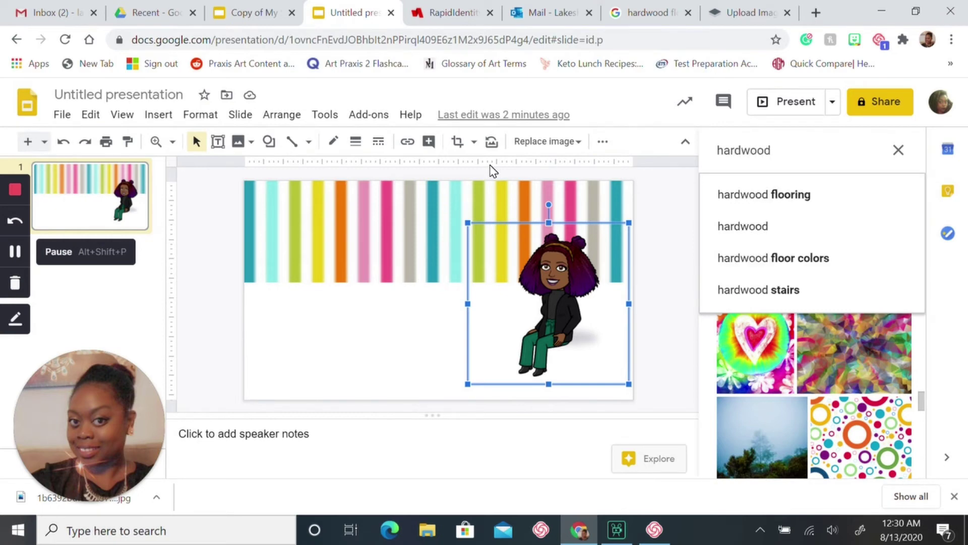
pyautogui.click(760, 208)
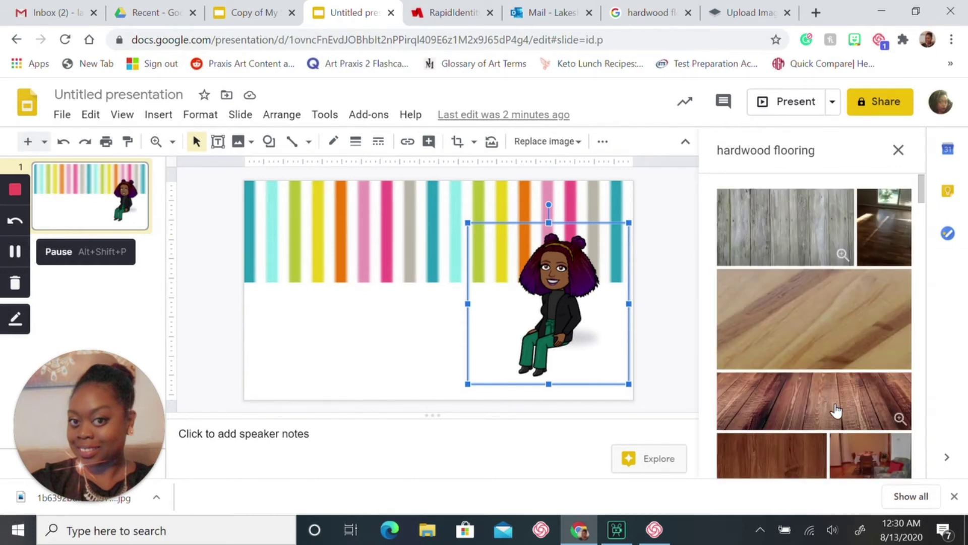
pyautogui.click(836, 412)
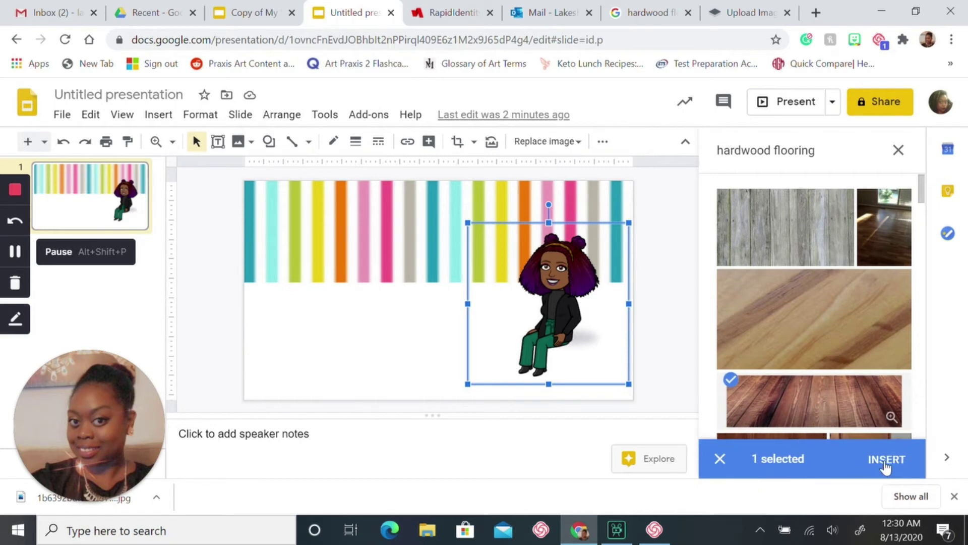
pyautogui.click(886, 460)
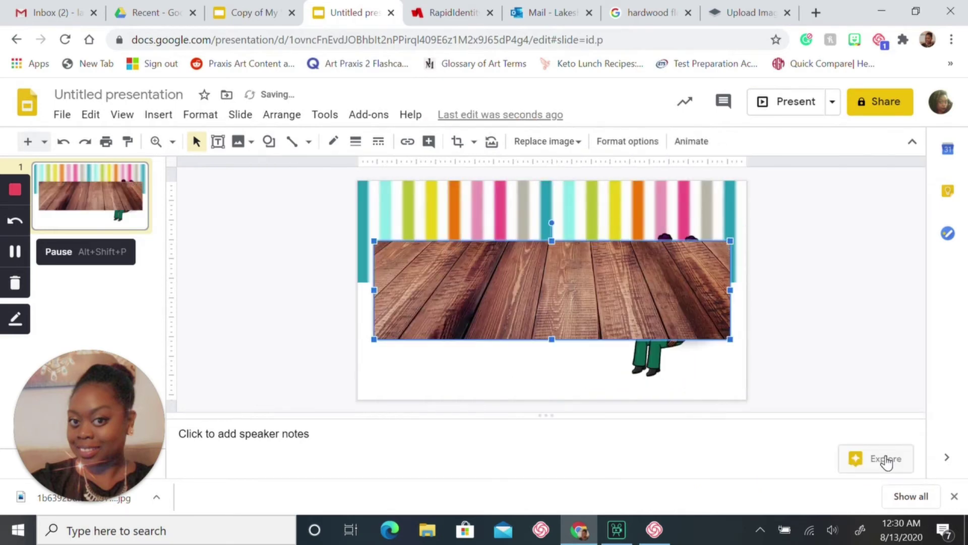
# Bring the Bitmoji figure to the front, in front of the wood floor image
pyautogui.click(648, 358)
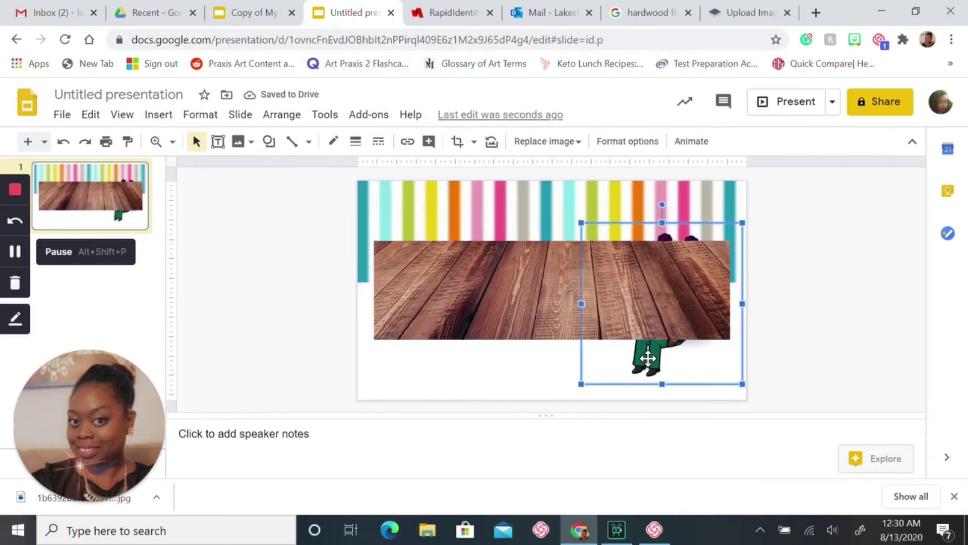
pyautogui.rightClick(648, 359)
pyautogui.moveTo(680, 308)
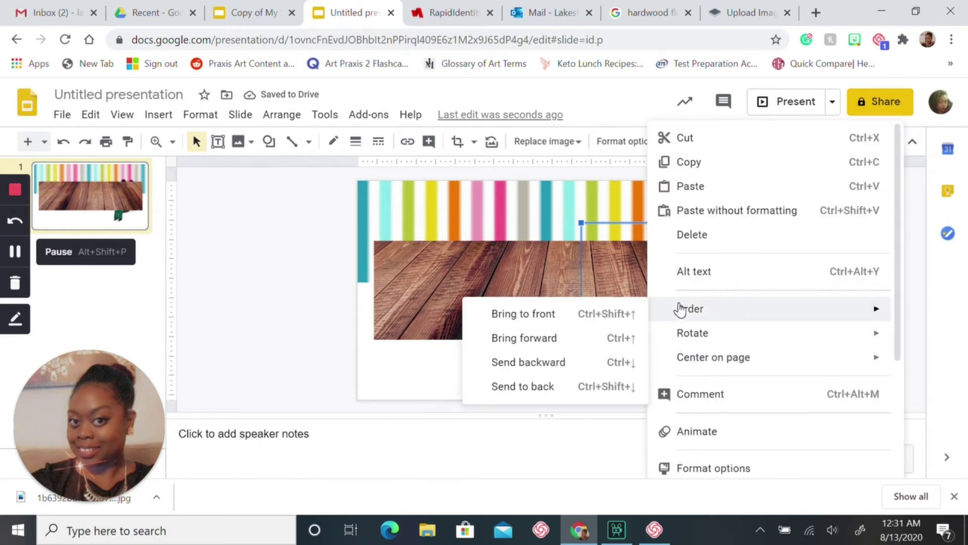
pyautogui.click(589, 313)
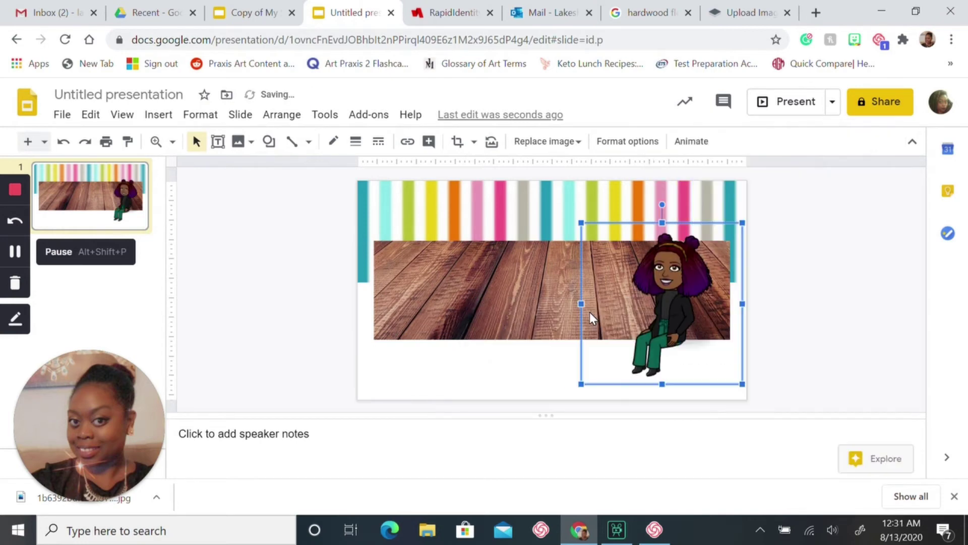
# Move and stretch the wood floor image across the bottom of the slide
pyautogui.click(532, 296)
pyautogui.moveTo(533, 296); pyautogui.dragTo(518, 362)
pyautogui.moveTo(713, 399); pyautogui.dragTo(746, 407)
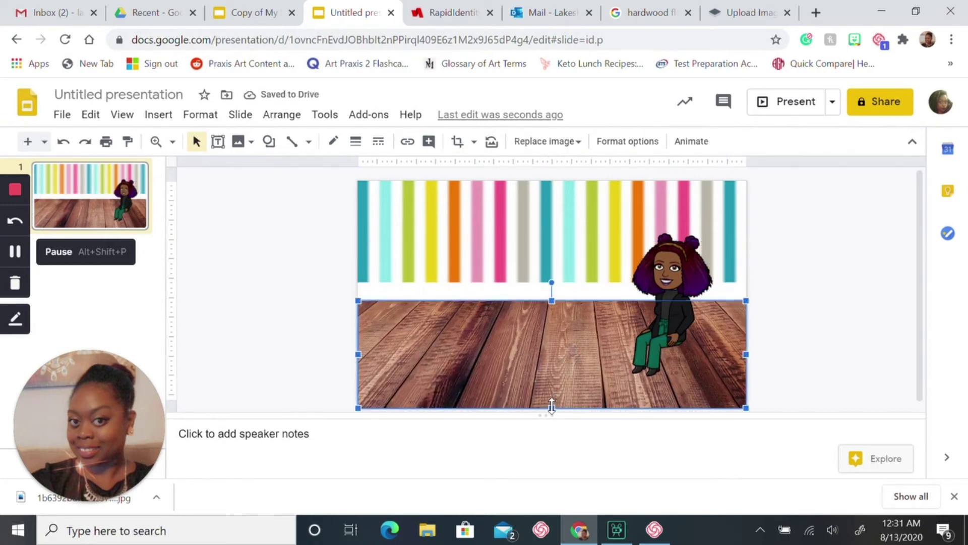
pyautogui.moveTo(552, 406); pyautogui.dragTo(551, 394)
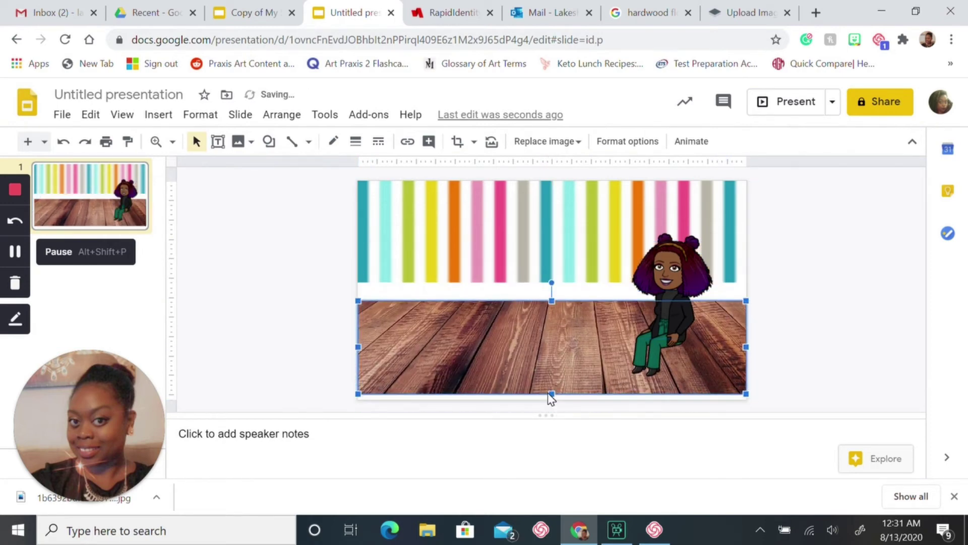
# Stretch the striped wallpaper down so it meets the wood floor
pyautogui.click(542, 272)
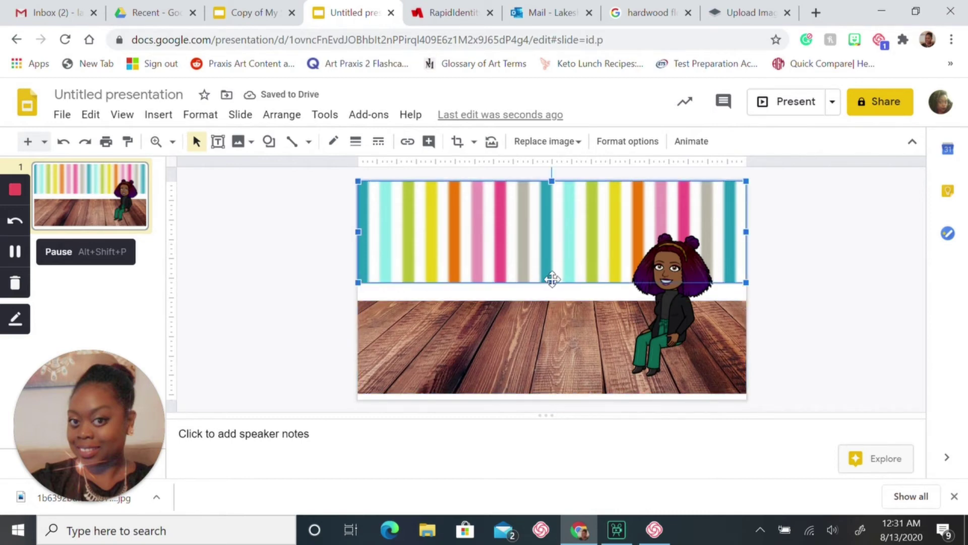
pyautogui.moveTo(552, 282); pyautogui.dragTo(553, 299)
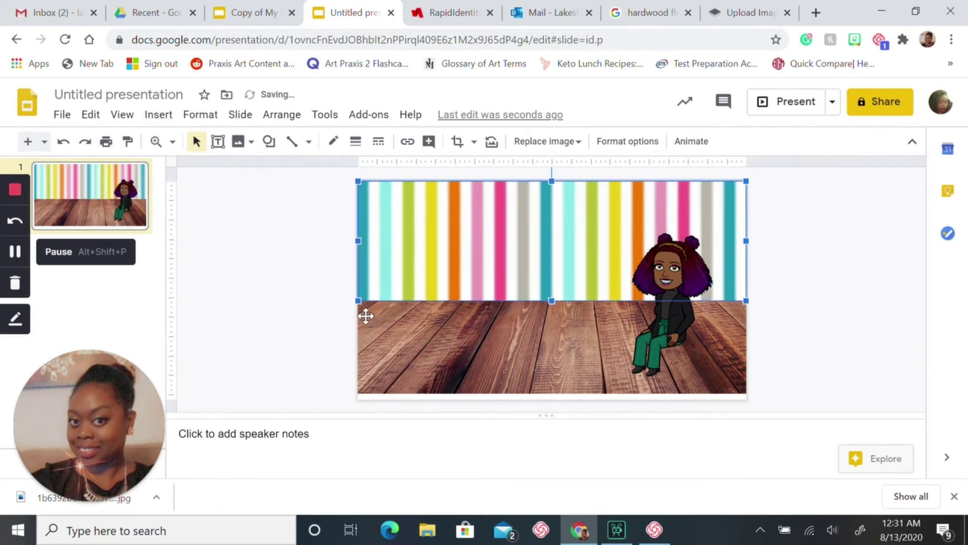
pyautogui.press('BackSpace')
pyautogui.press('BackSpace')
pyautogui.press('BackSpace')
pyautogui.press('BackSpace')
pyautogui.press('BackSpace')
pyautogui.press('BackSpace')
pyautogui.press('BackSpace')
pyautogui.press('BackSpace')
pyautogui.press('BackSpace')
pyautogui.press('BackSpace')
pyautogui.press('BackSpace')
pyautogui.press('BackSpace')
pyautogui.press('BackSpace')
pyautogui.press('BackSpace')
pyautogui.press('BackSpace')
pyautogui.press('BackSpace')
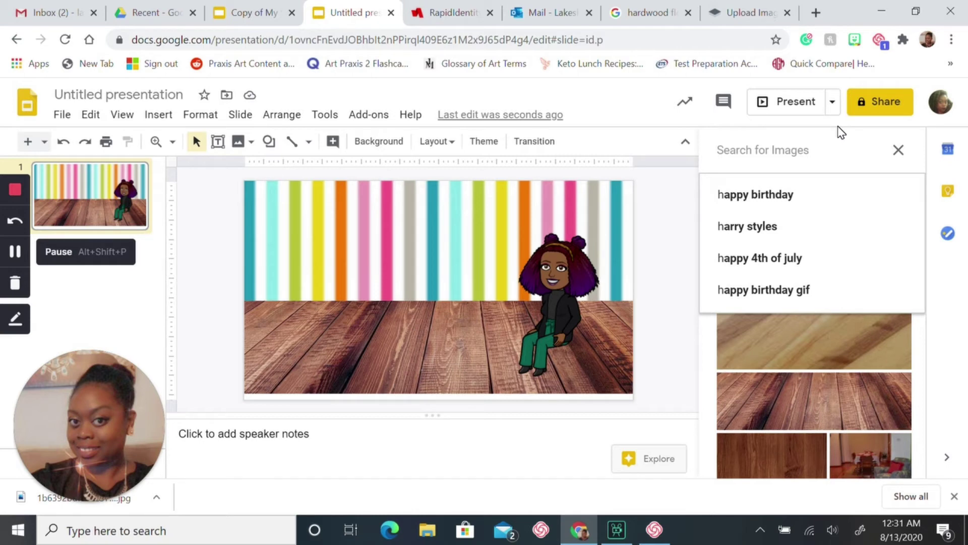
# Search web images for 'chair transparent background' and scroll through the results
pyautogui.write('chair')
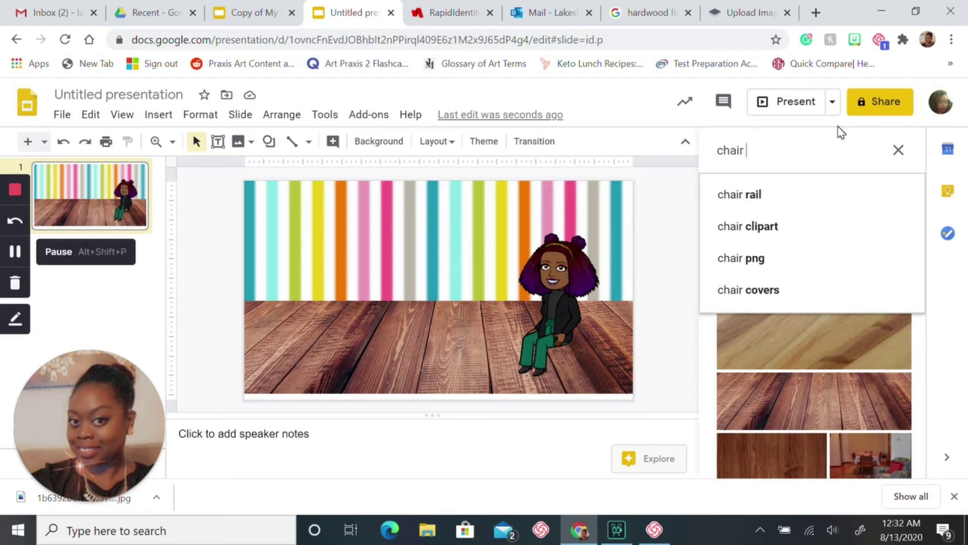
pyautogui.write(' tra')
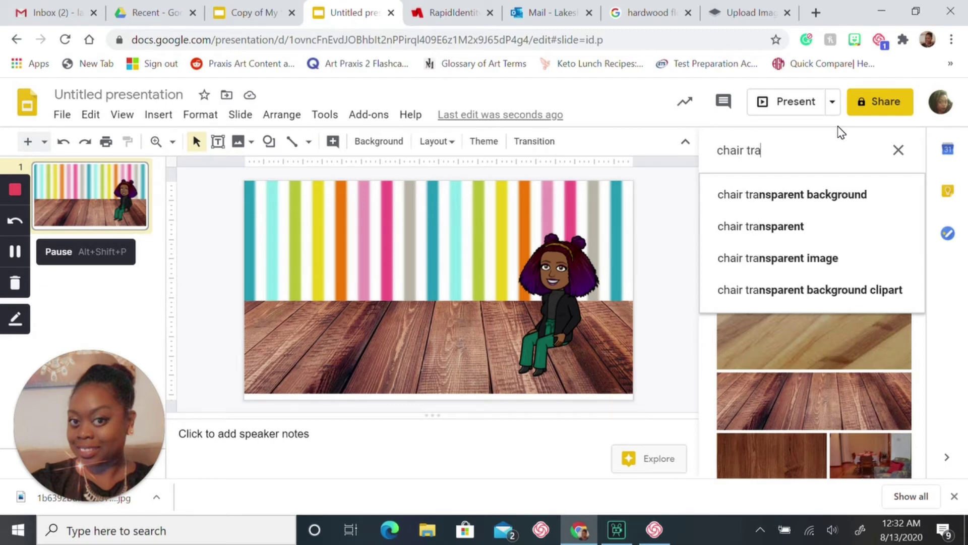
pyautogui.click(830, 207)
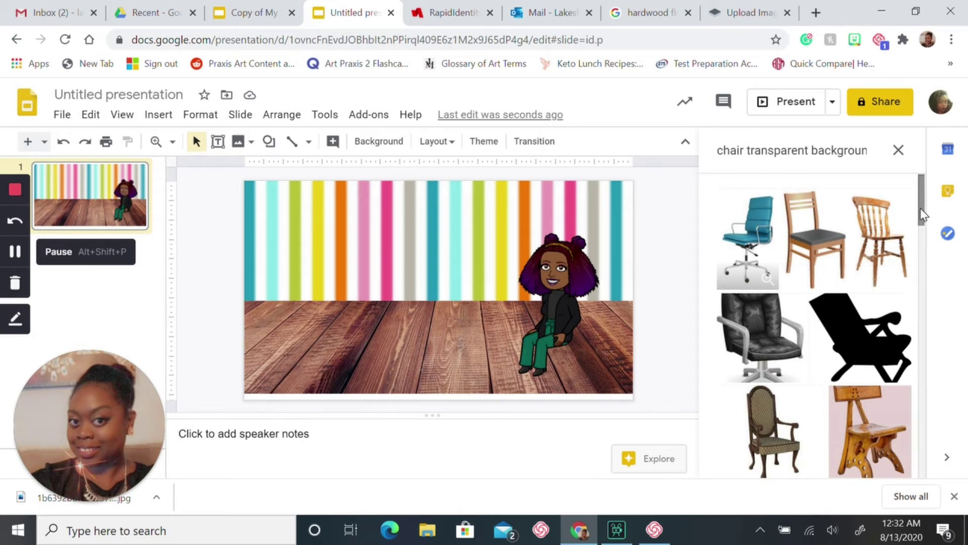
pyautogui.moveTo(922, 215); pyautogui.dragTo(935, 469)
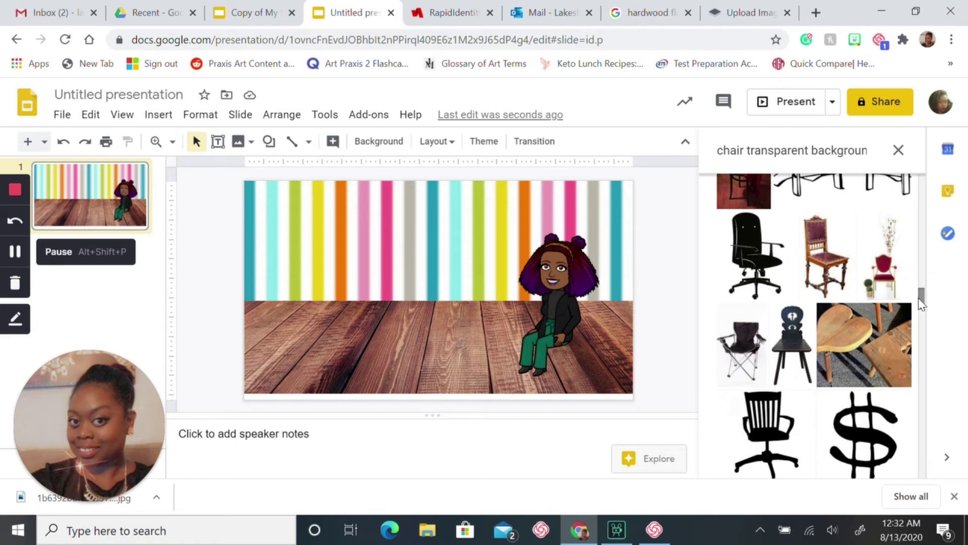
pyautogui.moveTo(921, 297); pyautogui.dragTo(899, 181)
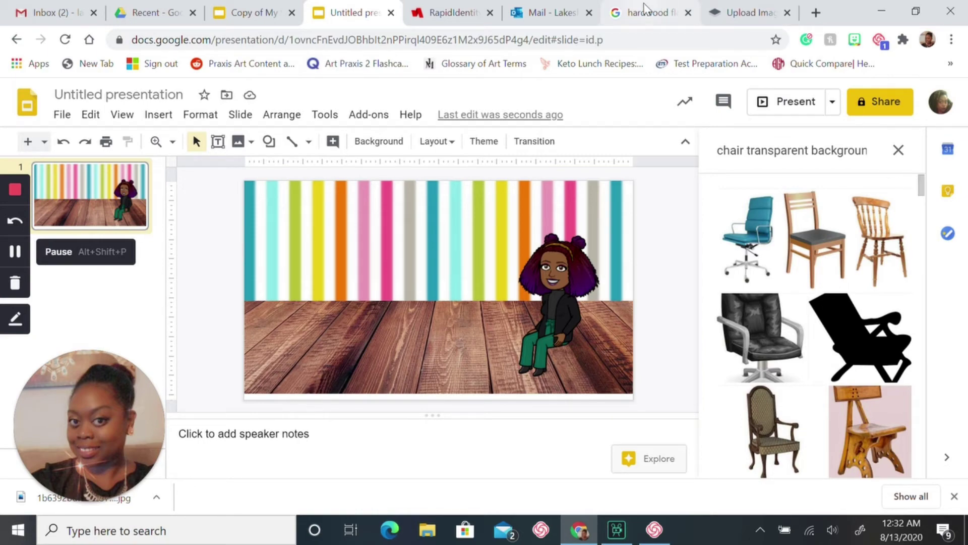
# Replace the hardwood floors Google Images query with 'chair' and browse the results
pyautogui.click(631, 17)
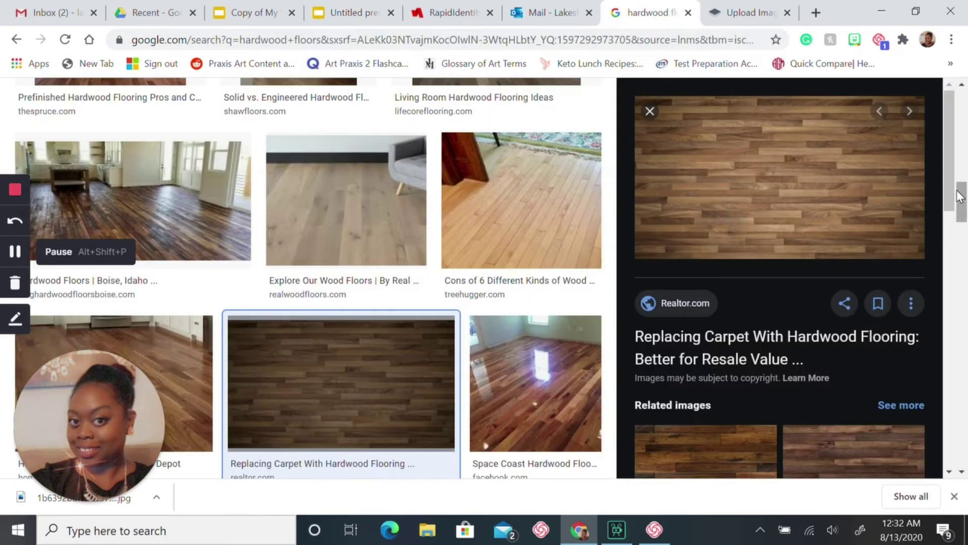
pyautogui.moveTo(959, 196); pyautogui.dragTo(965, 60)
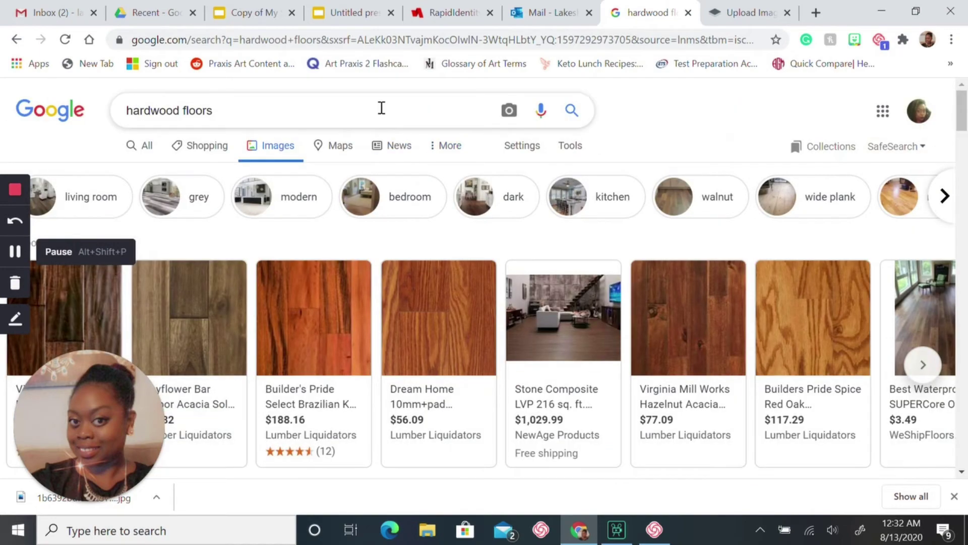
pyautogui.moveTo(380, 109); pyautogui.dragTo(104, 132)
pyautogui.press('BackSpace')
pyautogui.write('chair')
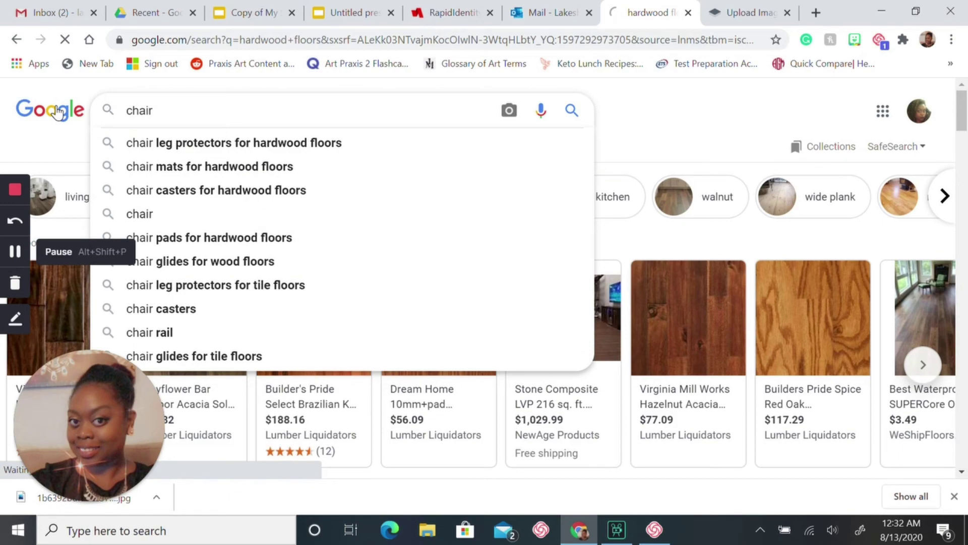
pyautogui.press('Return')
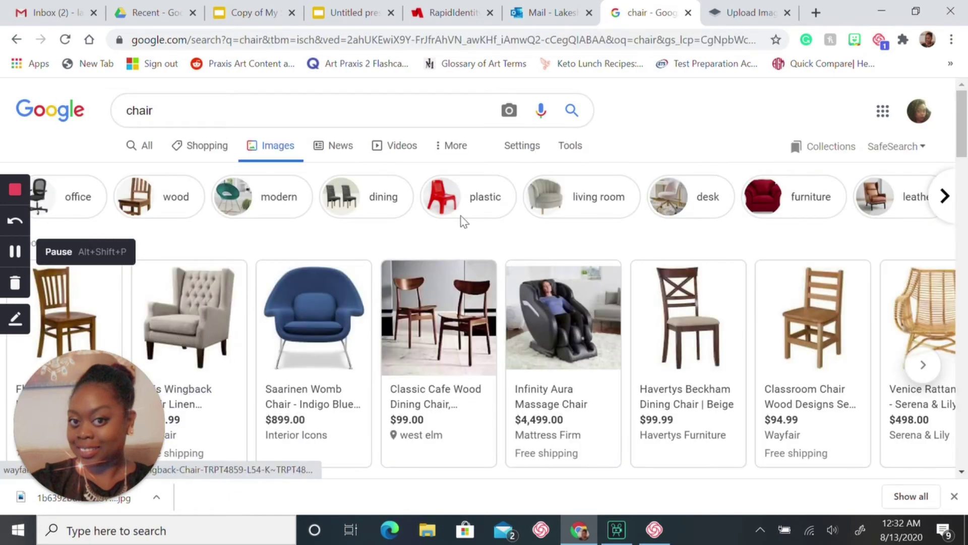
pyautogui.moveTo(965, 135); pyautogui.dragTo(962, 202)
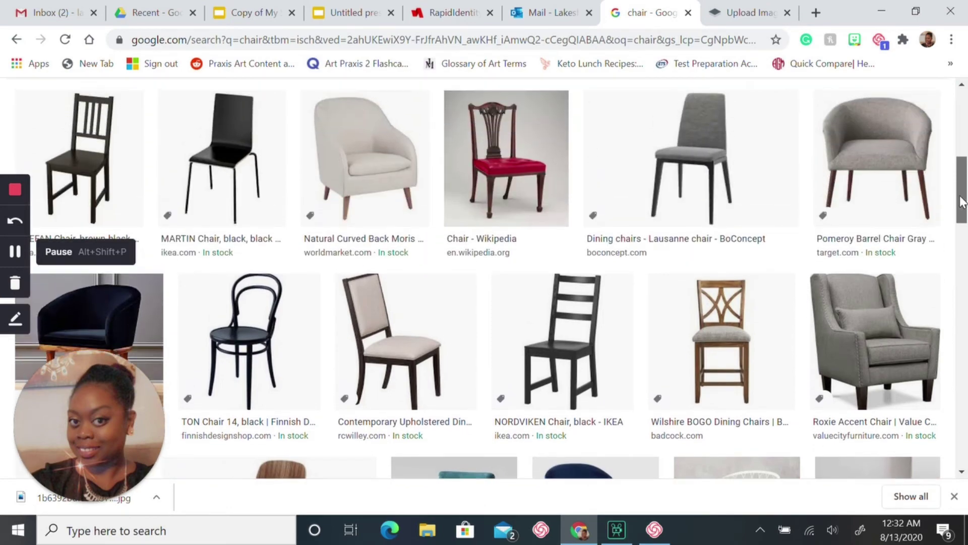
pyautogui.scroll(-15, 962, 202)
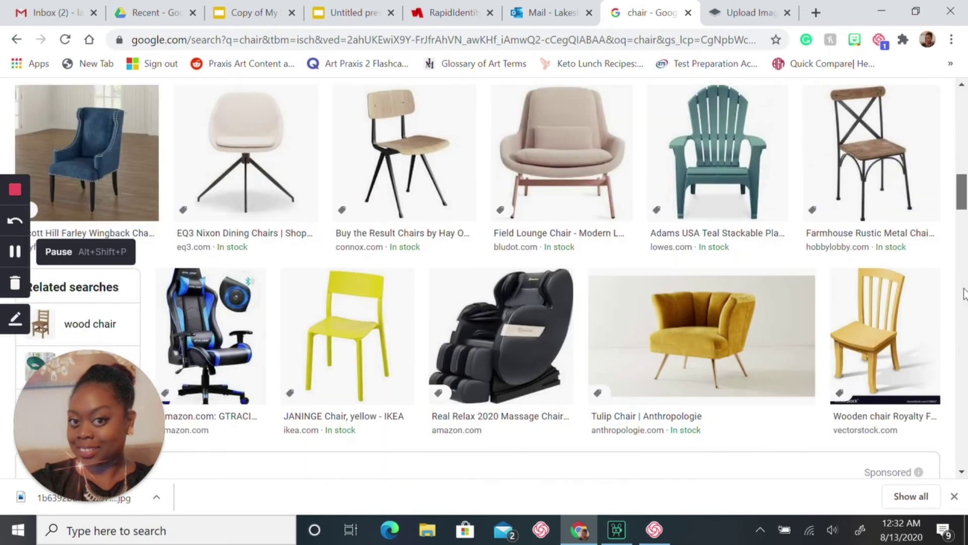
pyautogui.scroll(5, 961, 318)
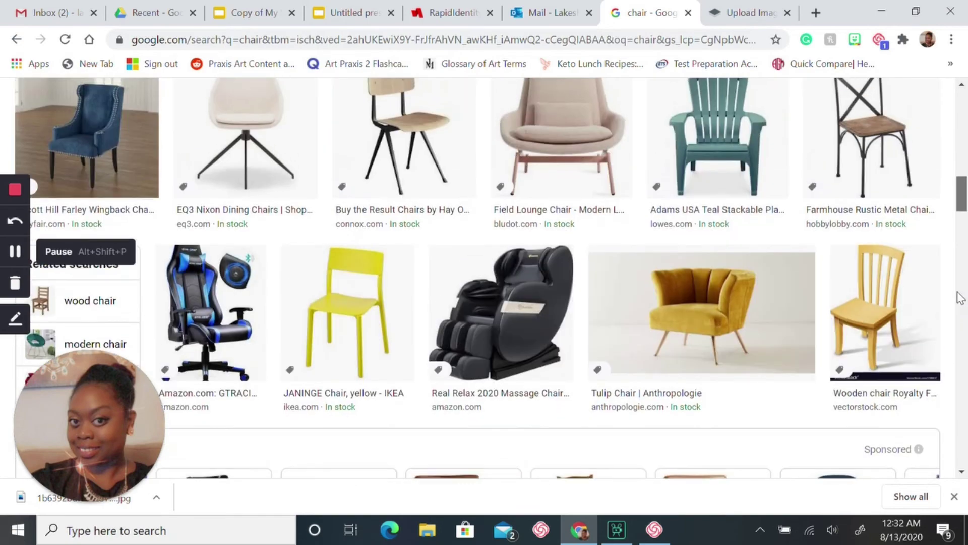
# Save the yellow Tulip Chair image to Downloads as a .jfif file under a new name
pyautogui.click(725, 300)
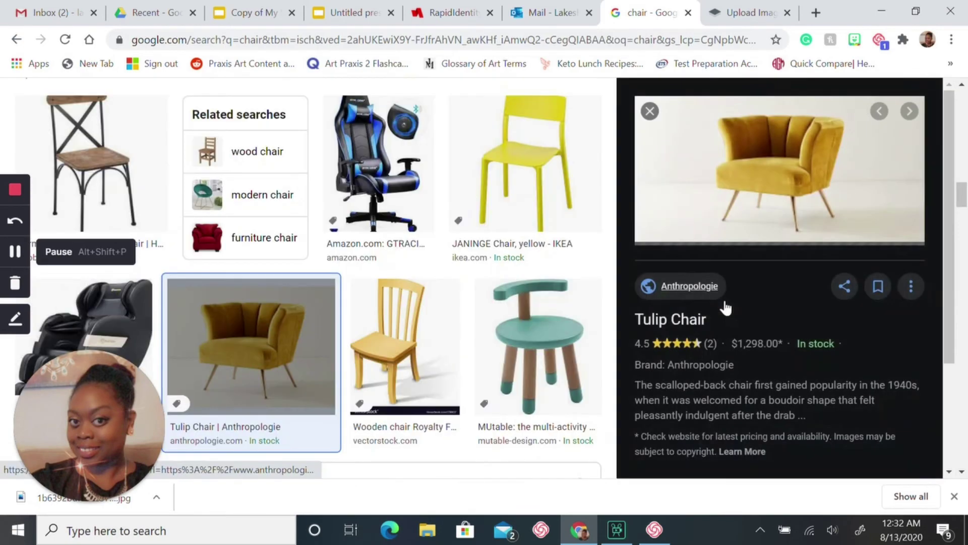
pyautogui.rightClick(789, 183)
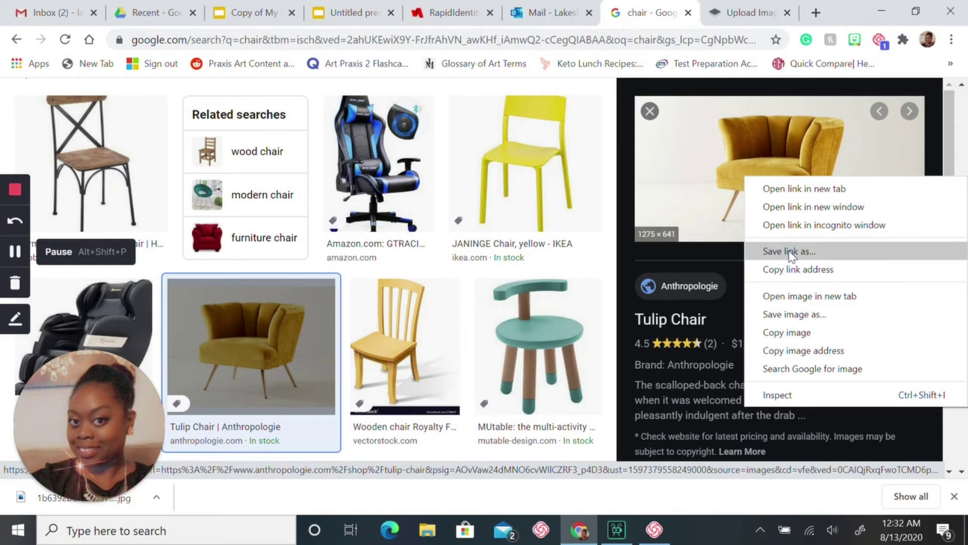
pyautogui.click(805, 314)
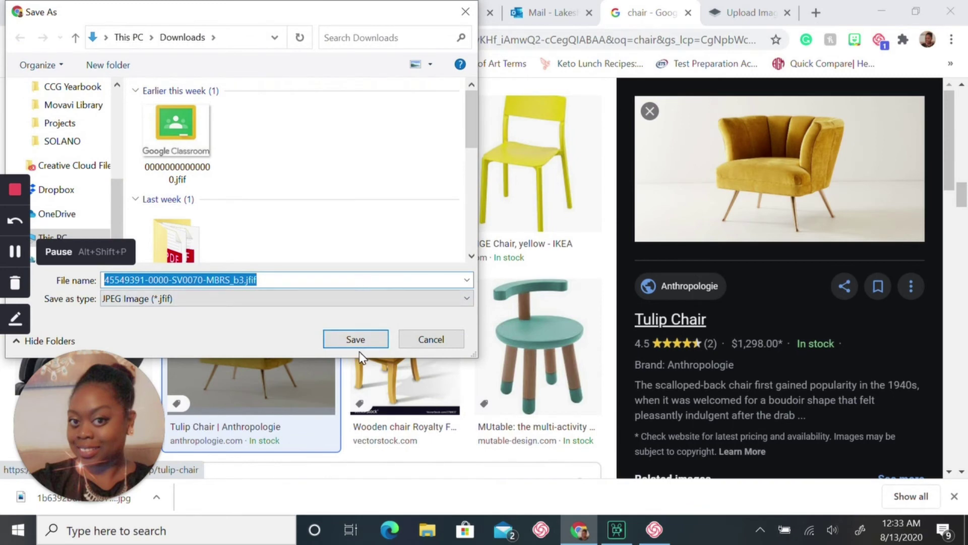
pyautogui.press('BackSpace')
pyautogui.write('0')
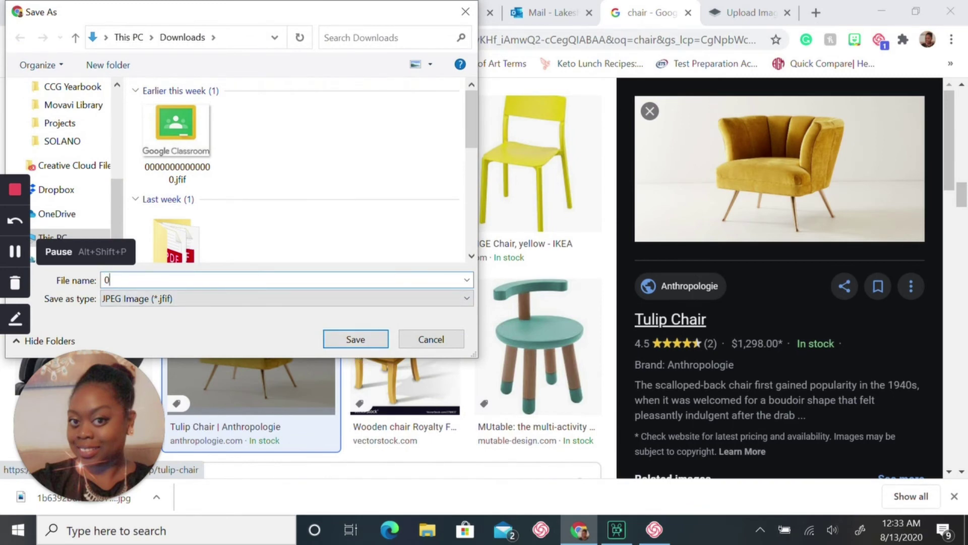
pyautogui.write('0000000000000000000000000000000')
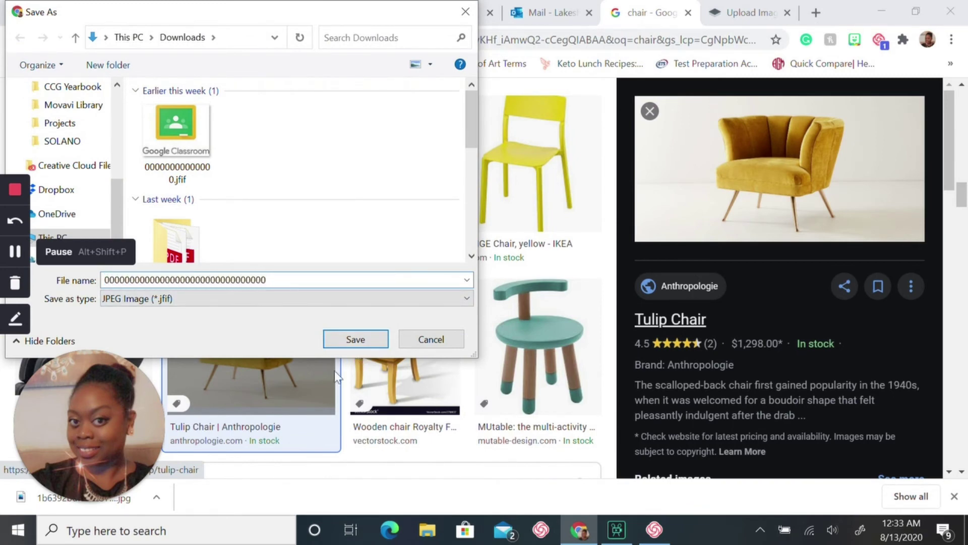
pyautogui.click(373, 339)
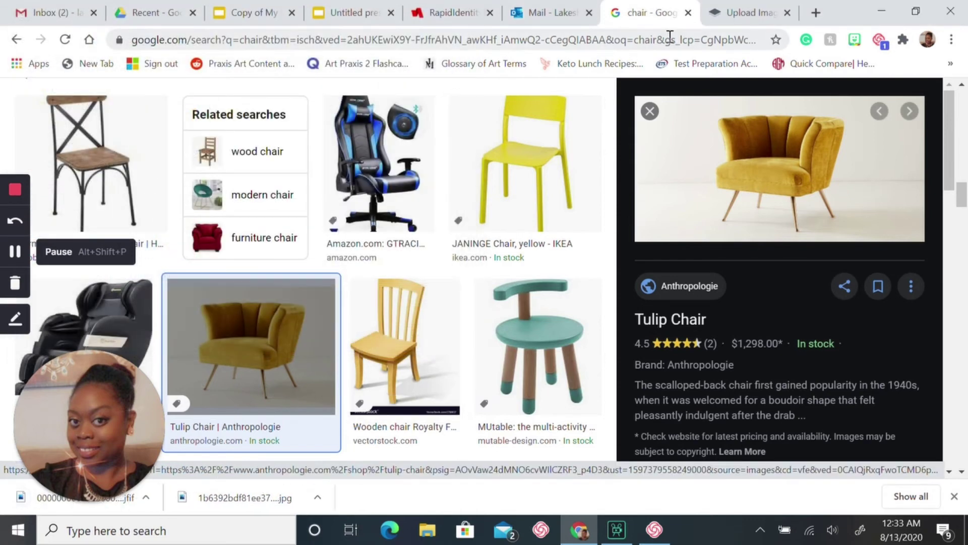
# Remove the chair .jfif's background in remove.bg and download the 447 × 559 PNG preview
pyautogui.click(740, 17)
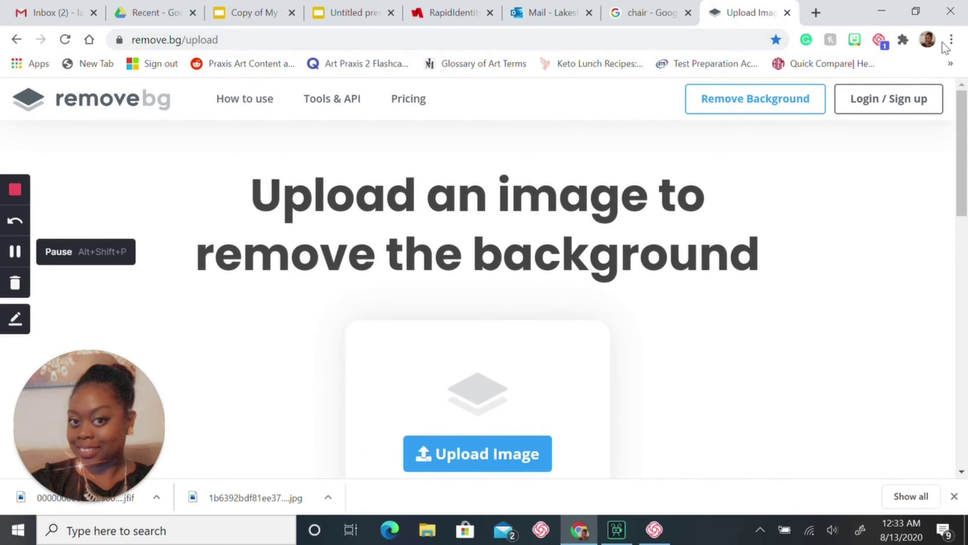
pyautogui.moveTo(963, 138); pyautogui.dragTo(964, 174)
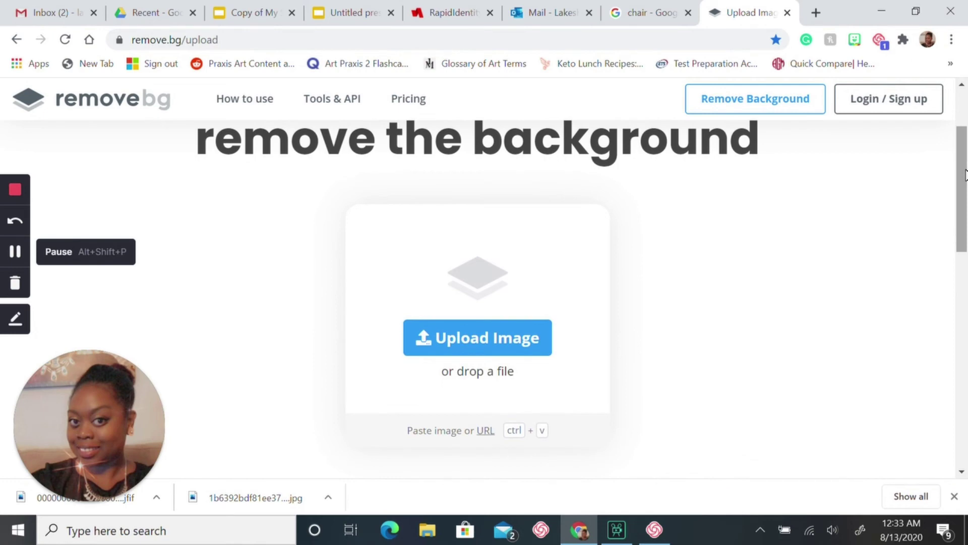
pyautogui.click(512, 339)
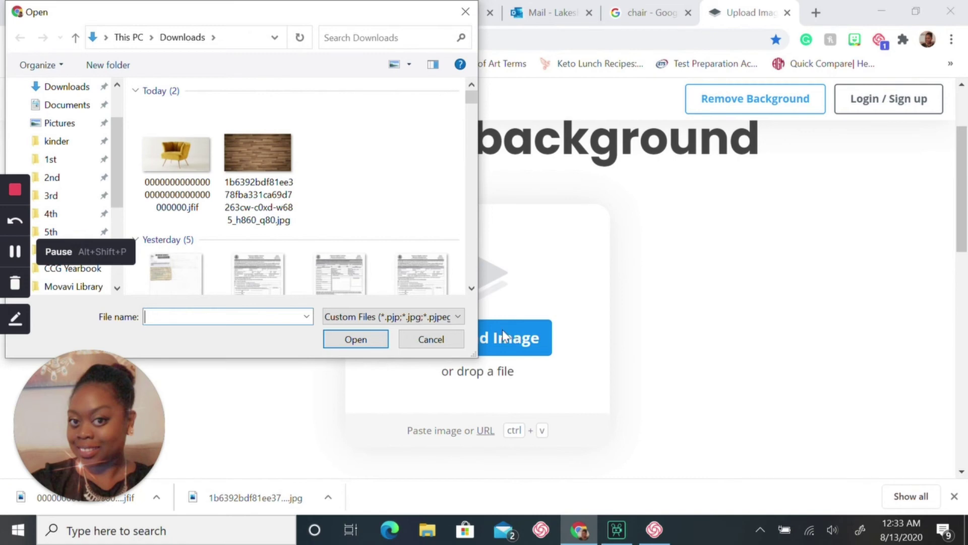
pyautogui.click(192, 165)
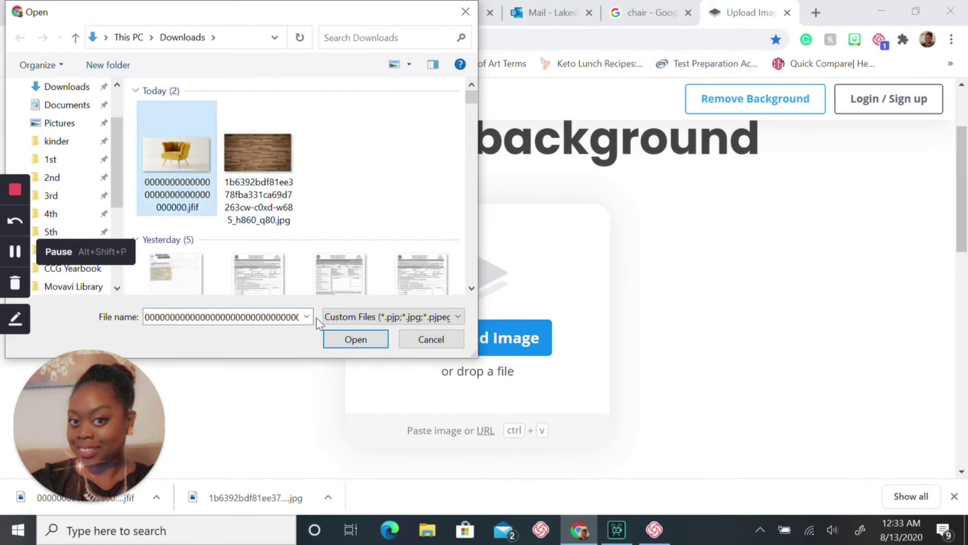
pyautogui.click(356, 340)
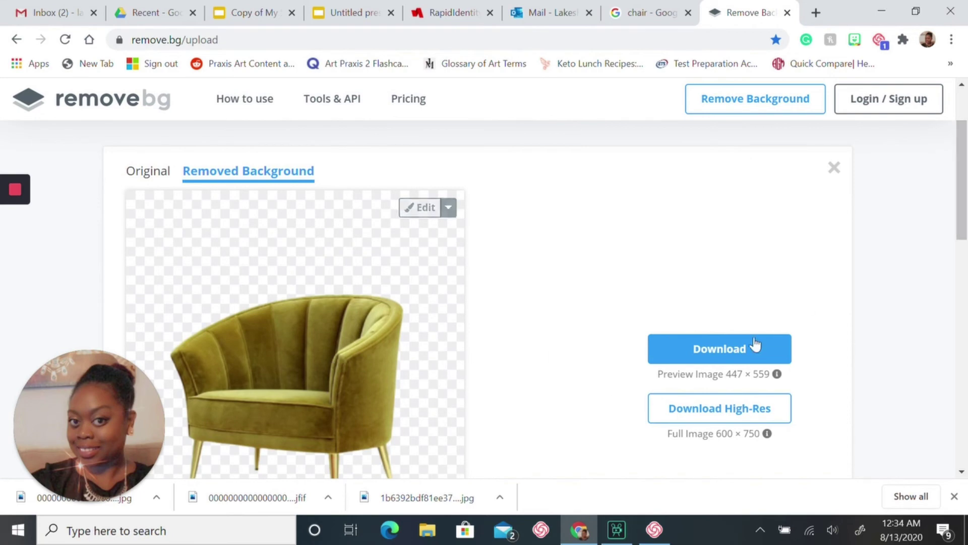
pyautogui.click(746, 353)
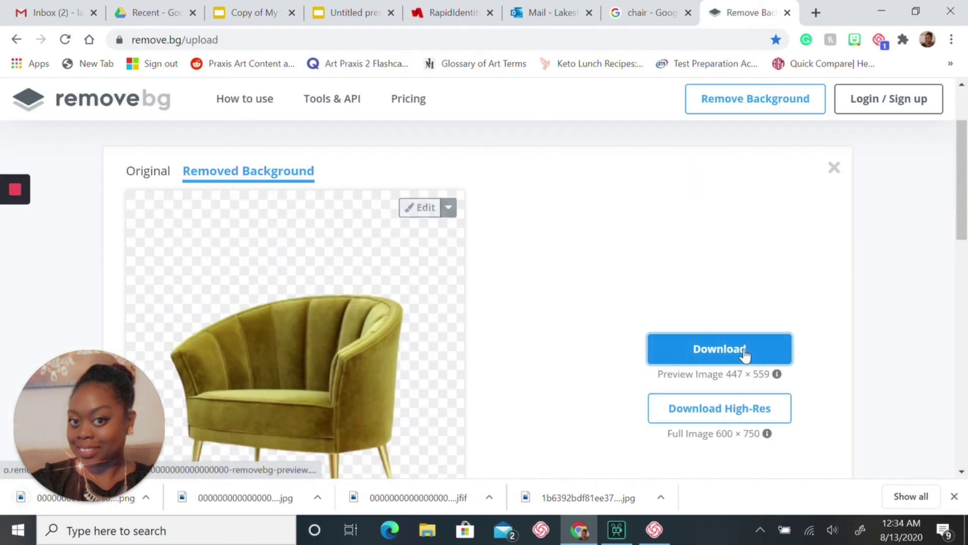
pyautogui.click(342, 15)
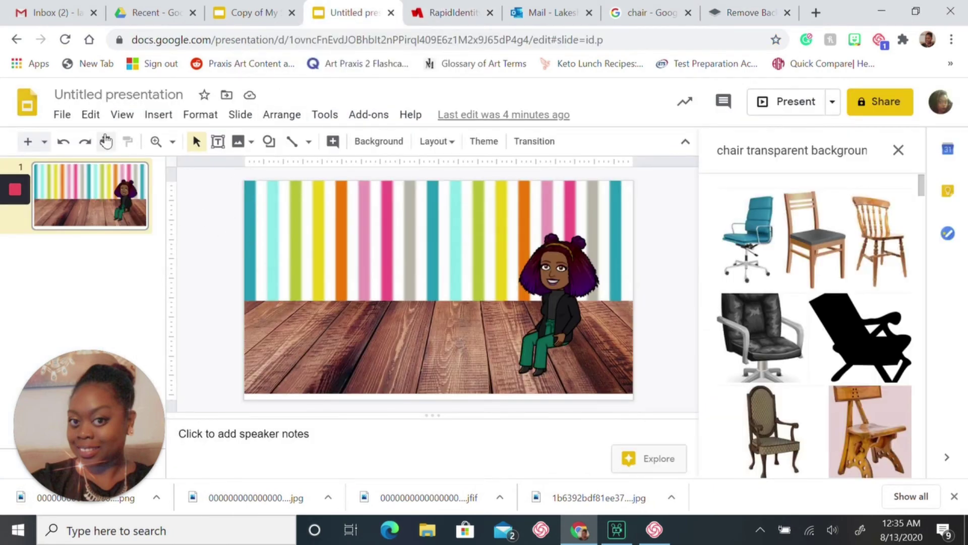
# Insert the removebg-preview chair PNG from the computer and drag it over the Bitmoji
pyautogui.click(158, 115)
pyautogui.moveTo(177, 146)
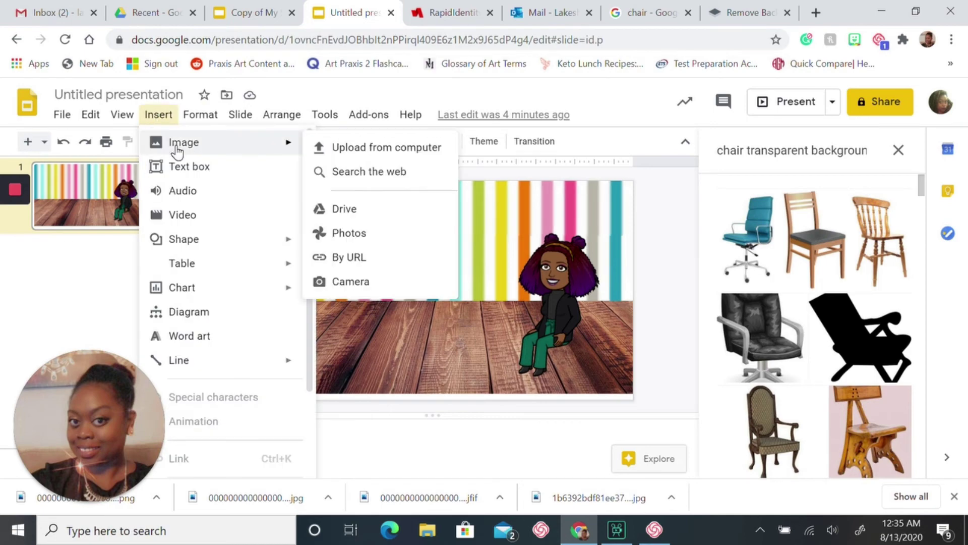
pyautogui.click(354, 159)
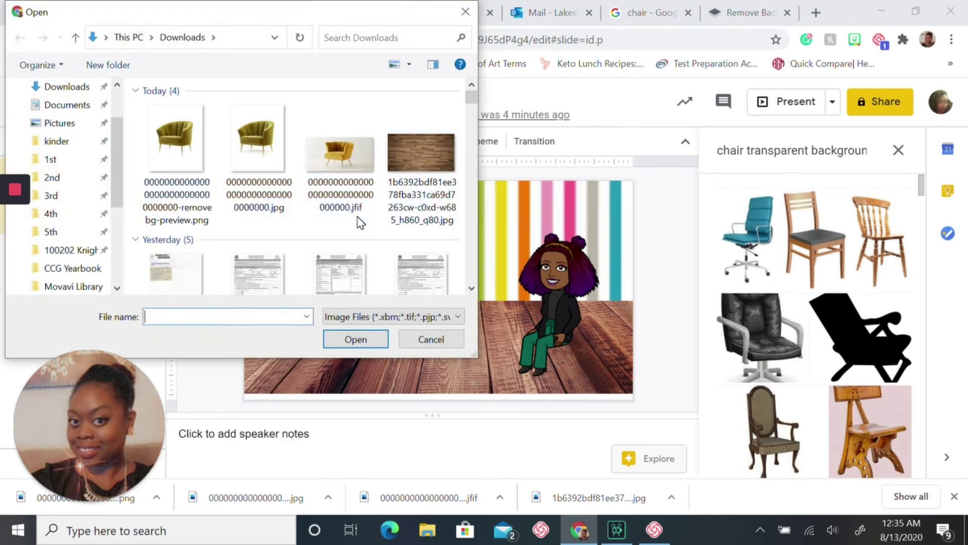
pyautogui.click(190, 199)
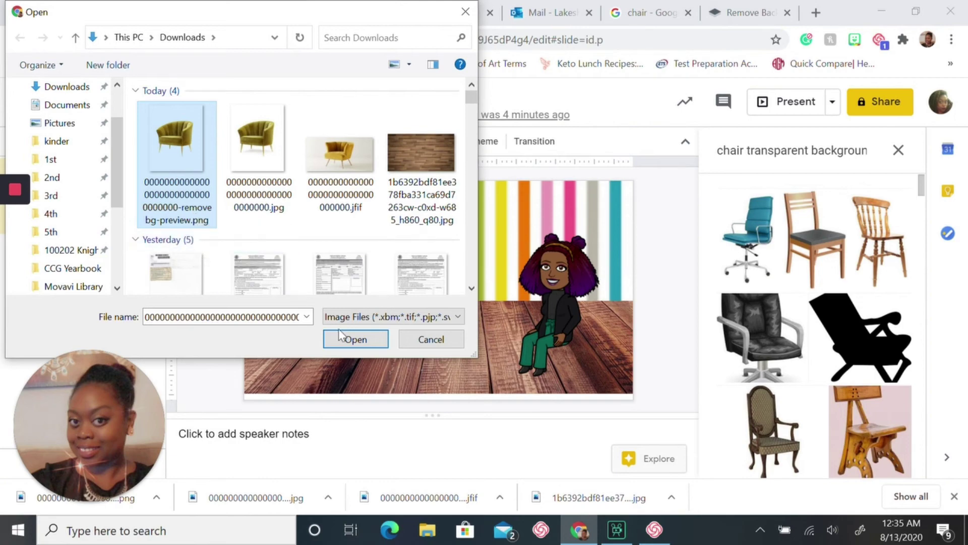
pyautogui.click(358, 340)
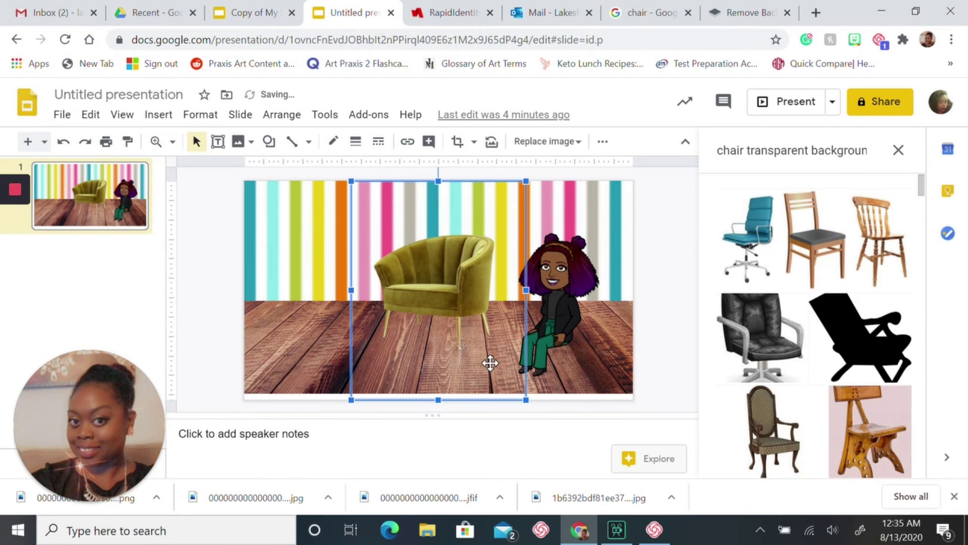
pyautogui.moveTo(455, 305); pyautogui.dragTo(555, 297)
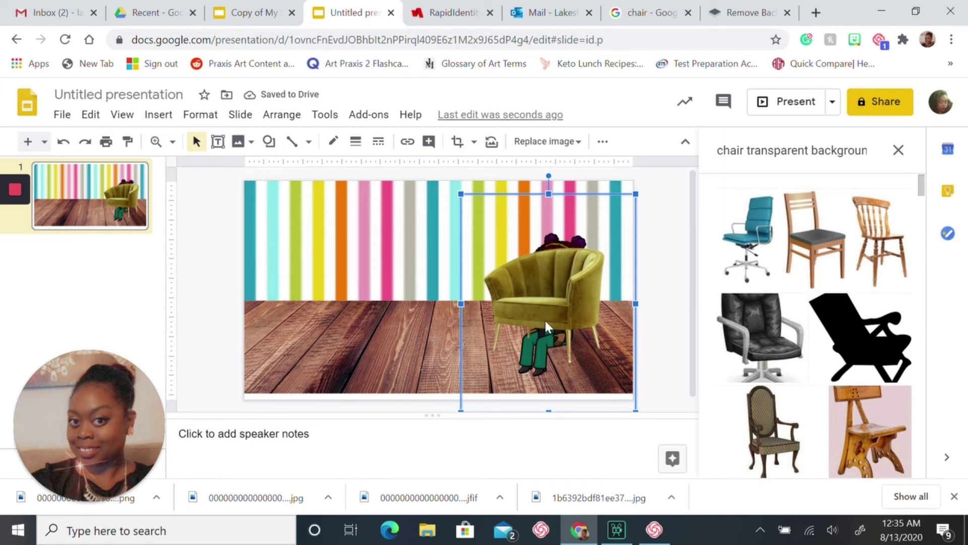
# Move the chair aside and bring the Bitmoji in front of it
pyautogui.moveTo(548, 320); pyautogui.dragTo(458, 285)
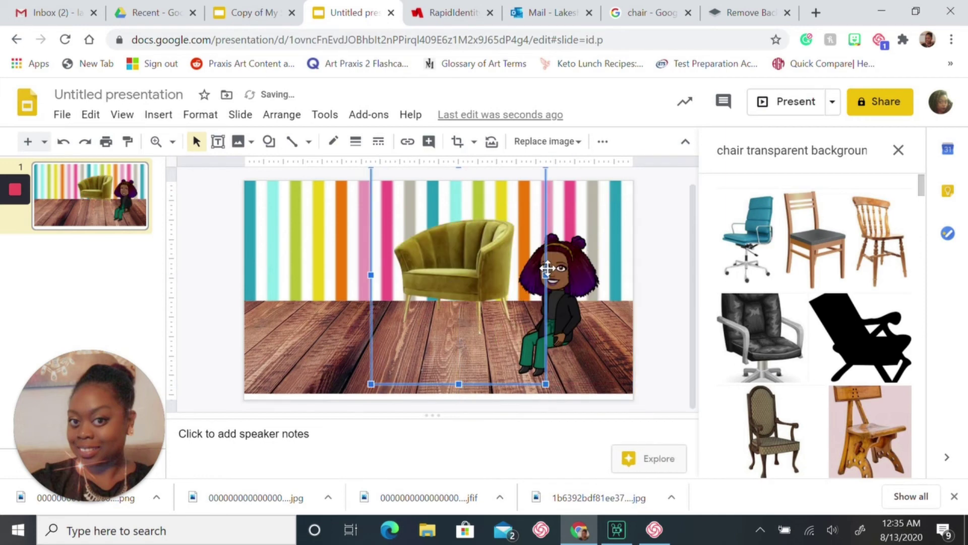
pyautogui.click(565, 261)
pyautogui.rightClick(565, 259)
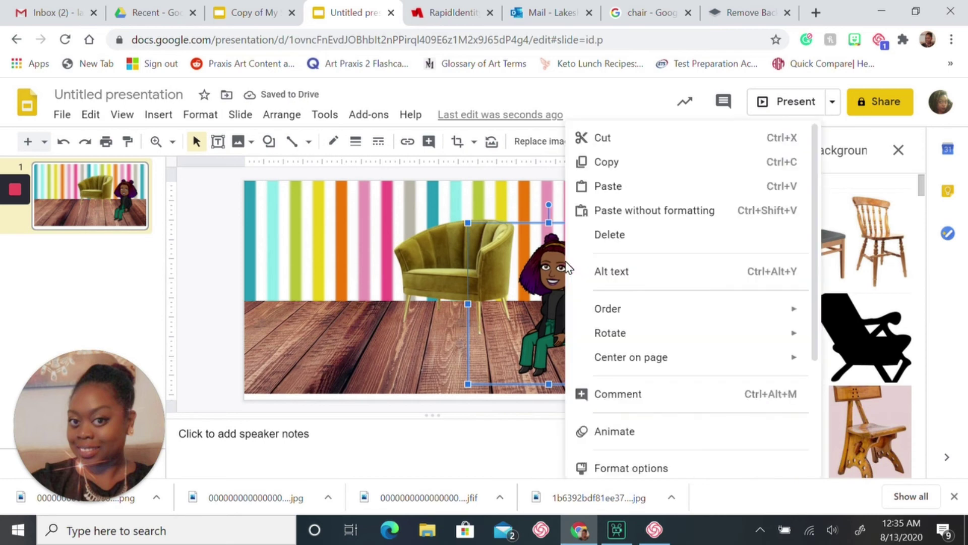
pyautogui.moveTo(584, 306)
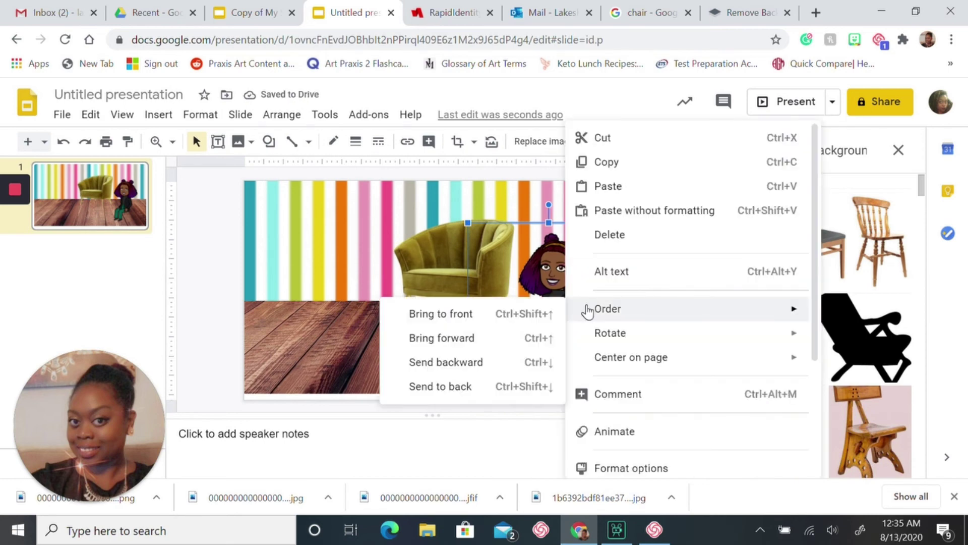
pyautogui.click(504, 317)
# Slide the chair behind the Bitmoji, then move the Bitmoji up onto it
pyautogui.moveTo(448, 288); pyautogui.dragTo(517, 302)
pyautogui.doubleClick(517, 301)
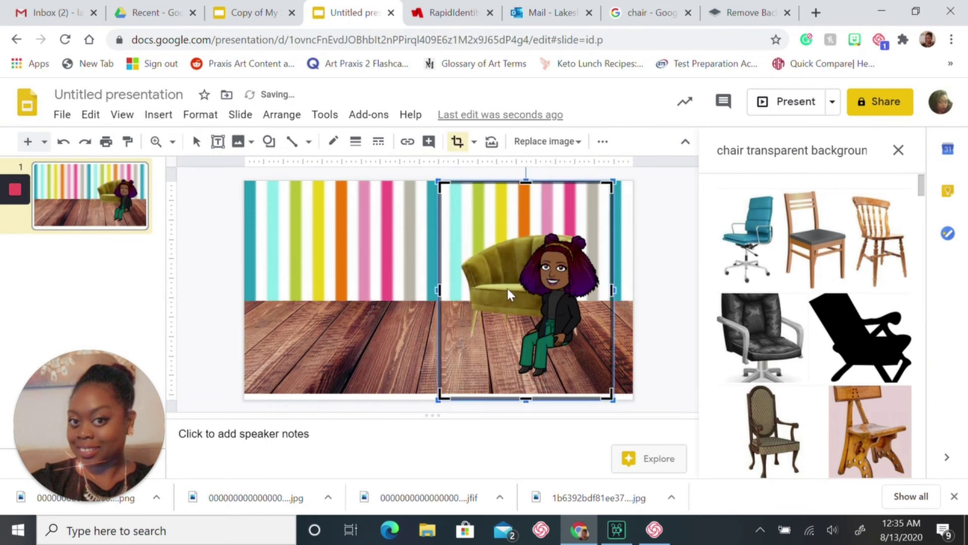
pyautogui.press('Escape')
pyautogui.click(519, 284)
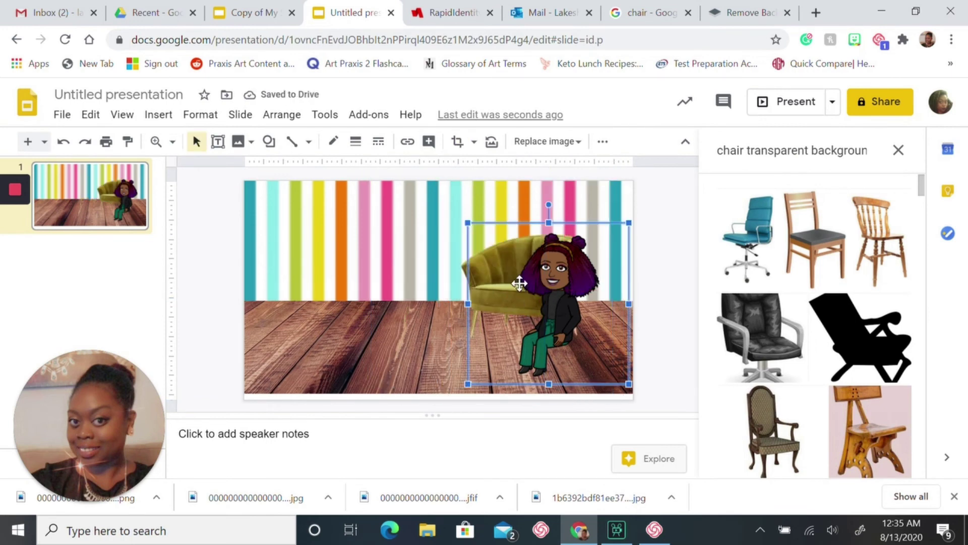
pyautogui.moveTo(520, 283); pyautogui.dragTo(466, 189)
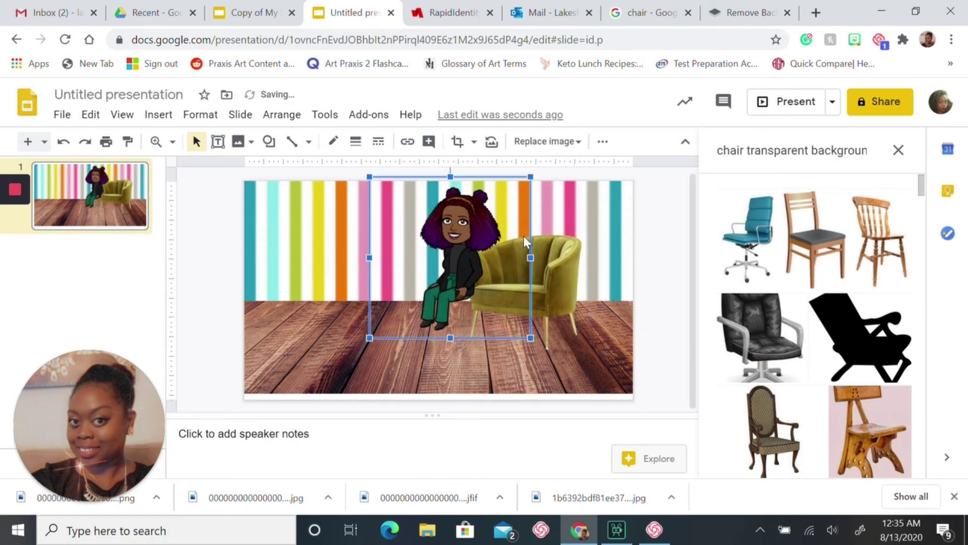
# Shift the chair right and position the Bitmoji so it sits in the armchair
pyautogui.click(562, 258)
pyautogui.moveTo(564, 260); pyautogui.dragTo(594, 280)
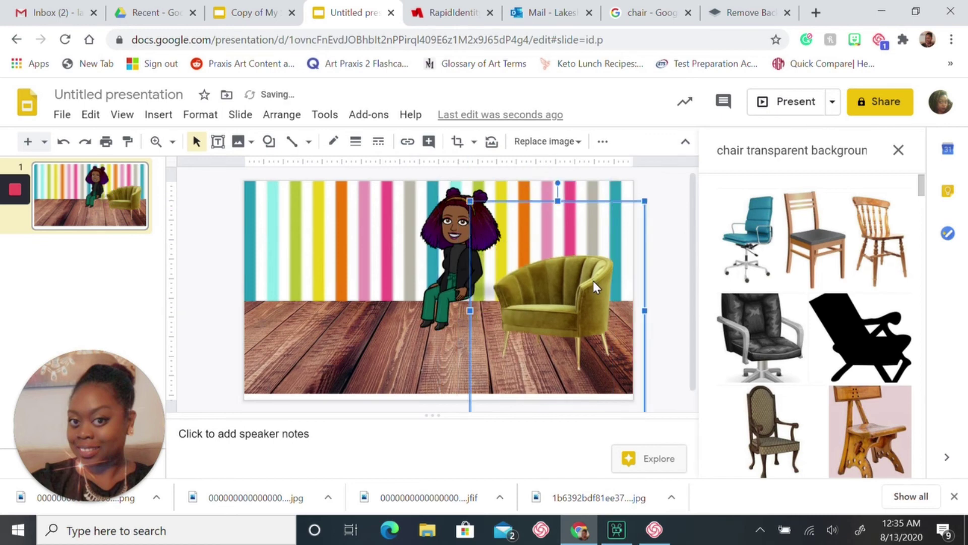
pyautogui.moveTo(443, 222); pyautogui.dragTo(548, 237)
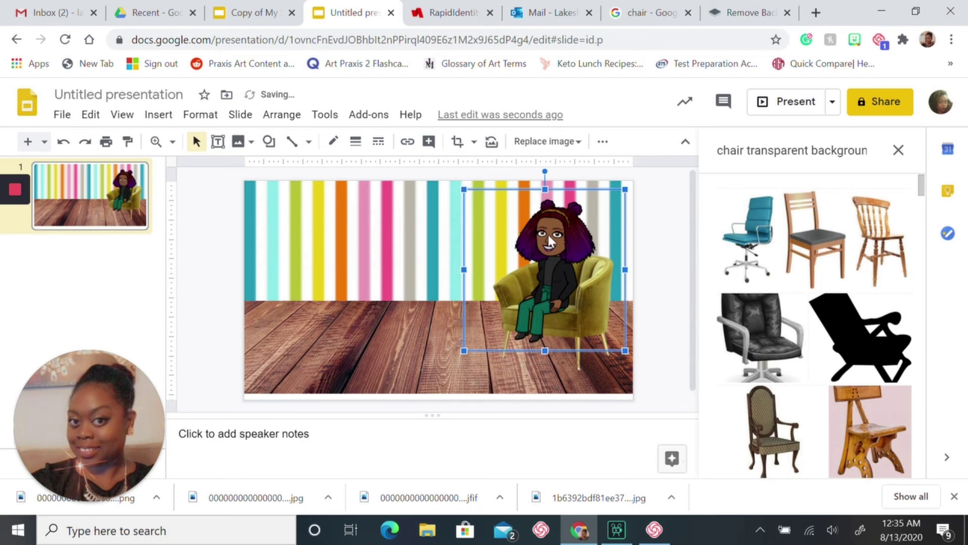
pyautogui.click(200, 276)
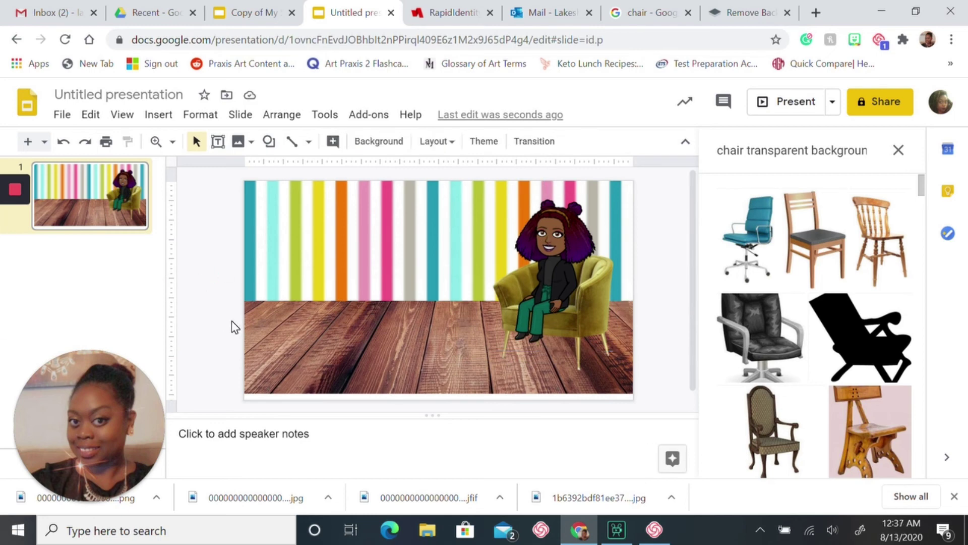